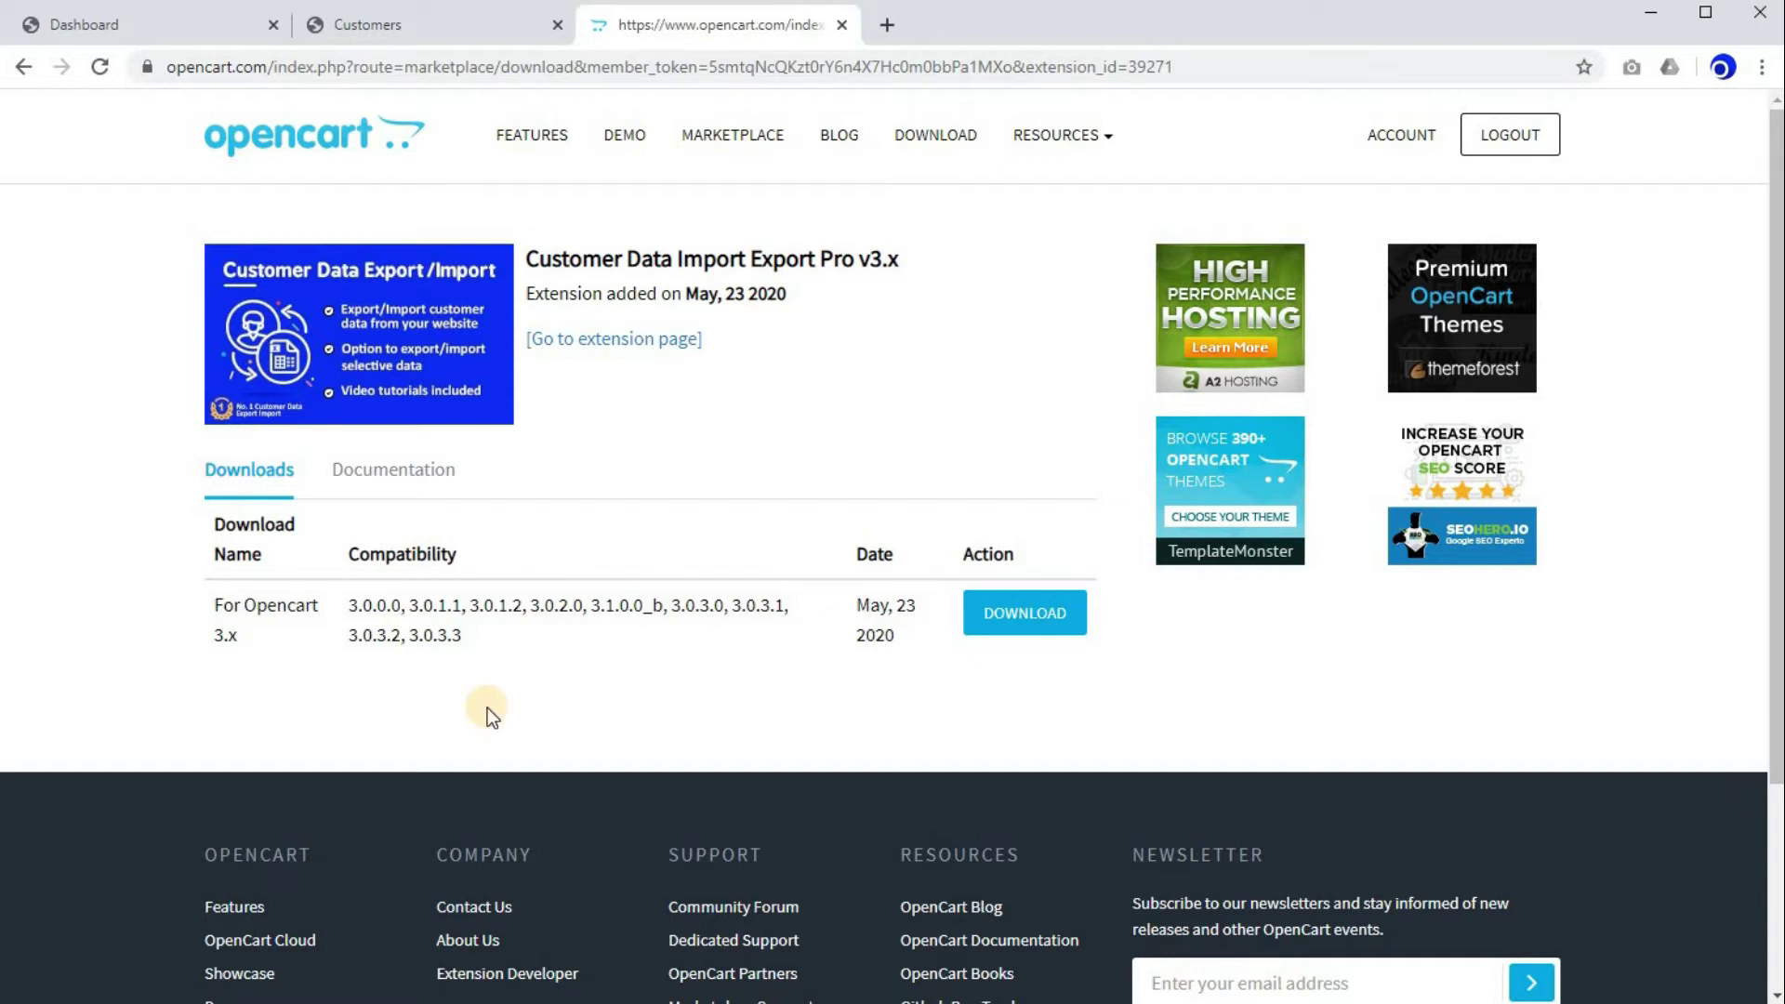
- Download the OpenCart 3.x package (3.0.3.3 compatible) of Customer Data Import Export Pro v3.x
left_click_drag(410, 637, 502, 693)
left_click(503, 690)
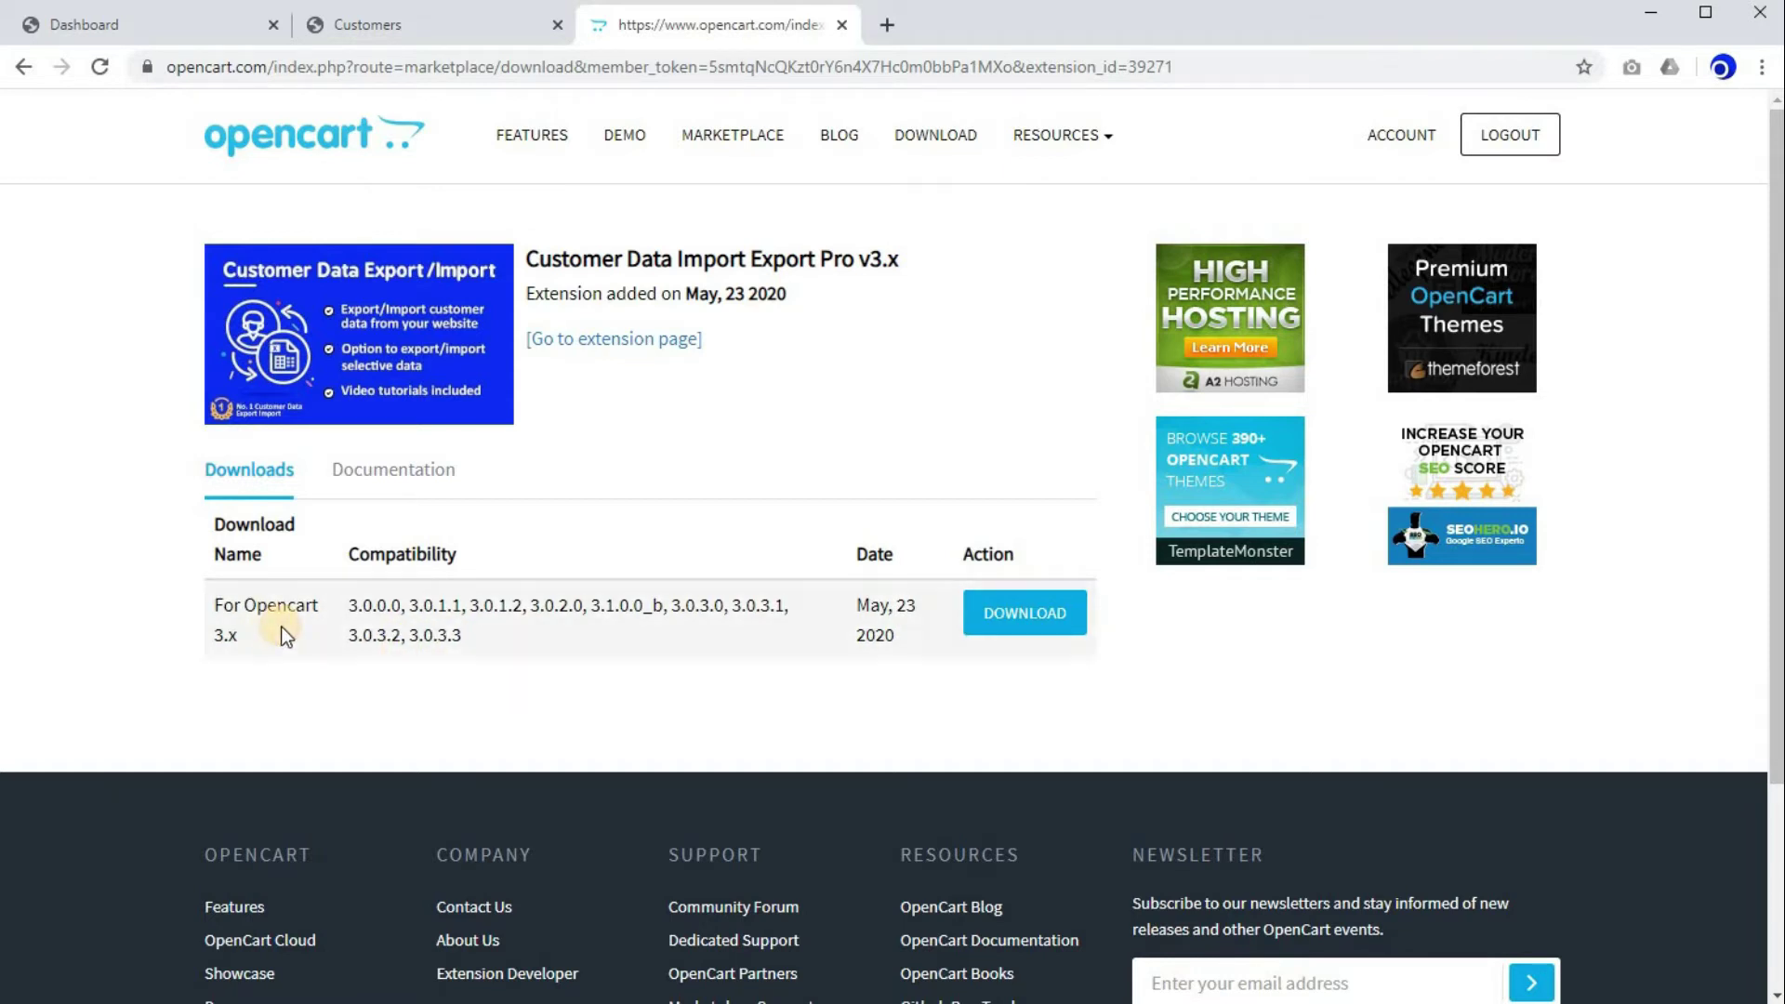
left_click(1034, 625)
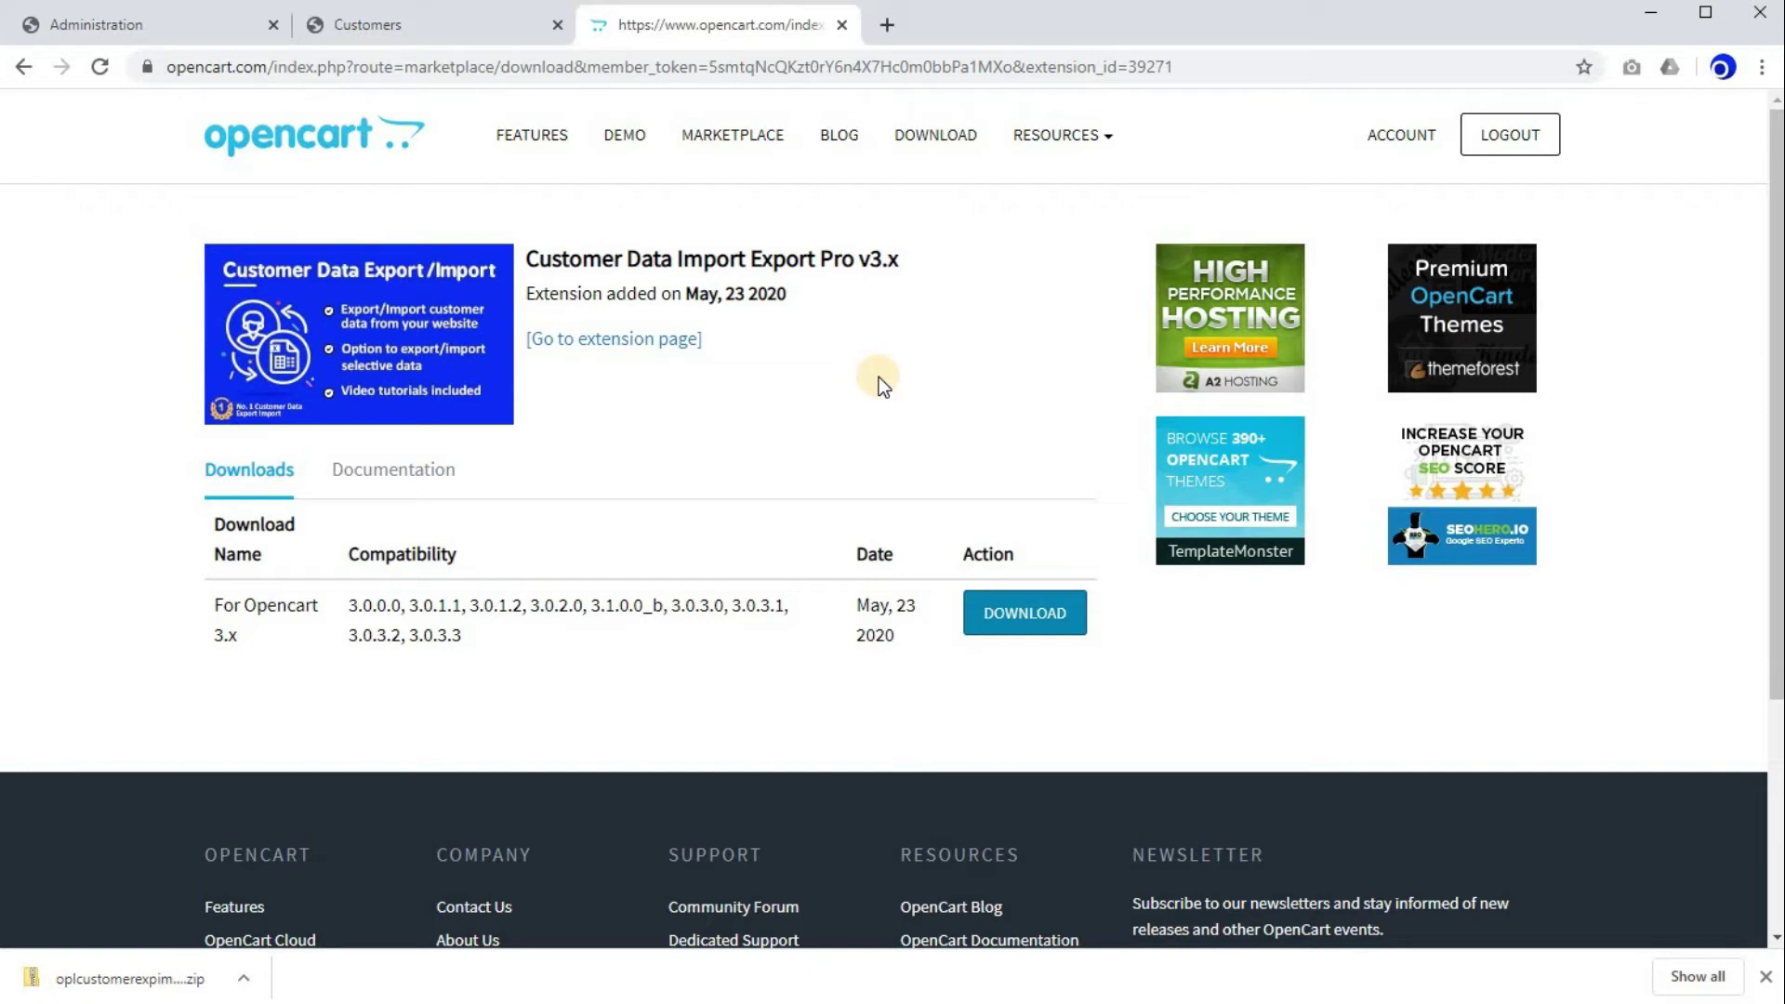
- Log in to the store administration from the Administration tab
left_click(190, 25)
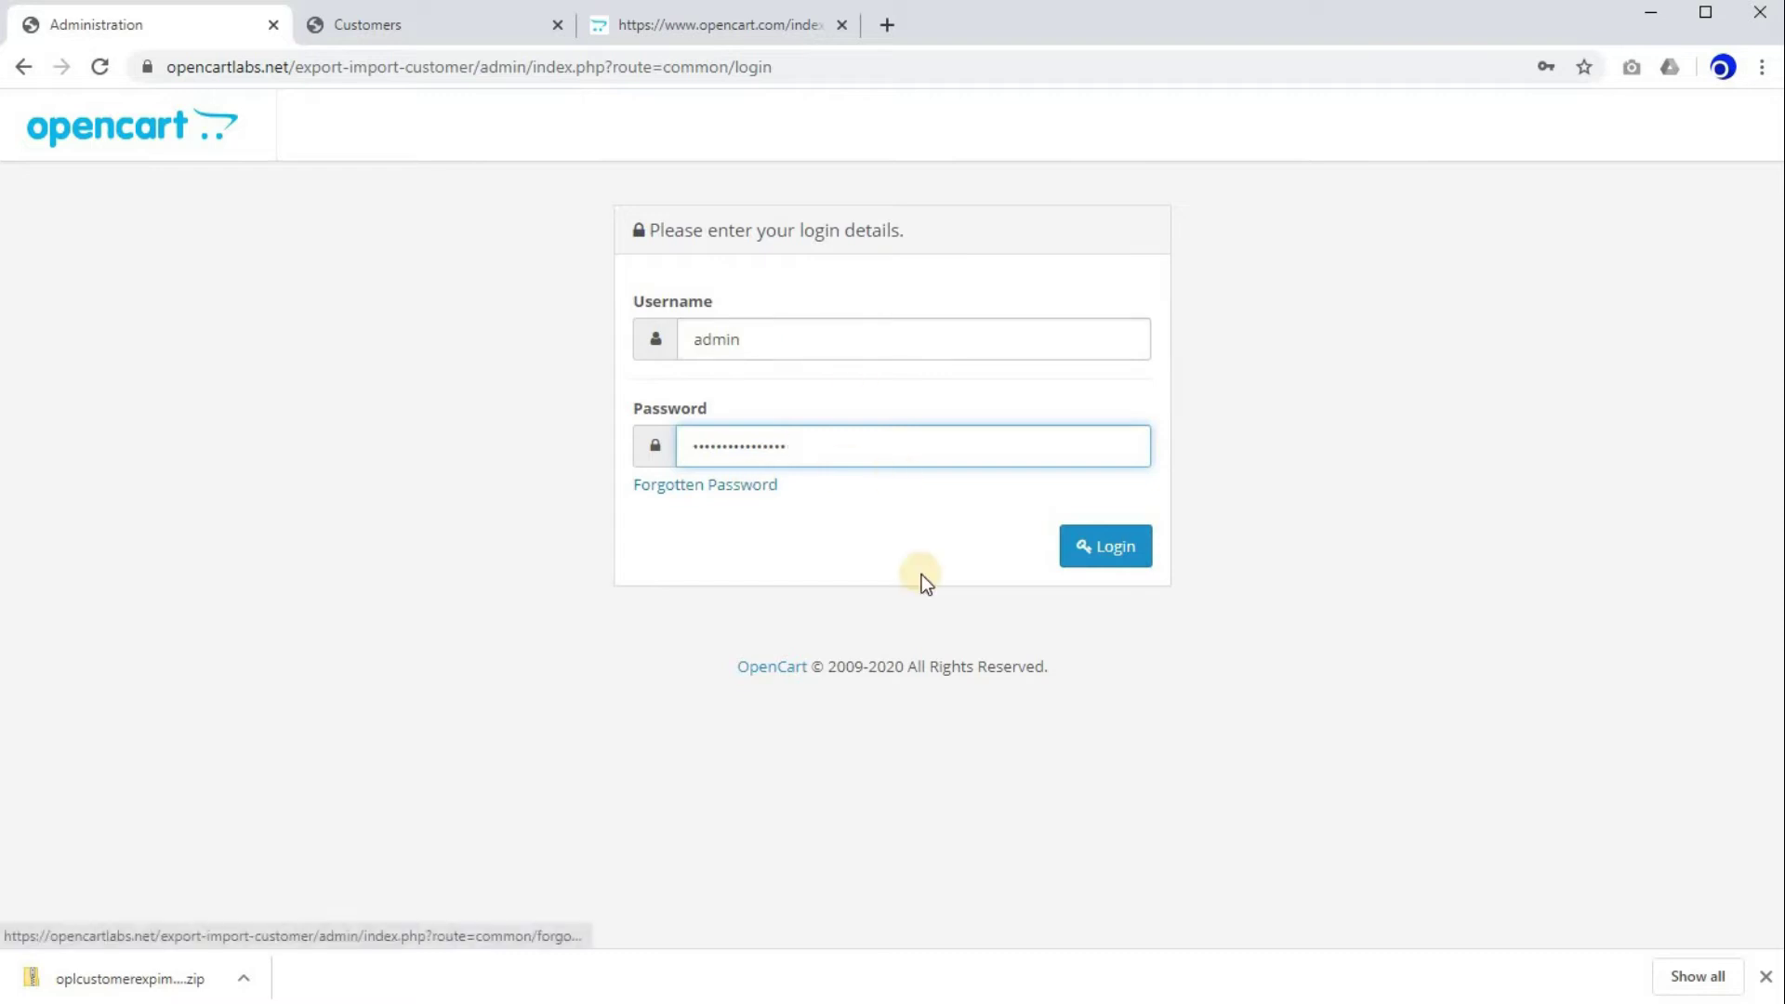
left_click(1766, 977)
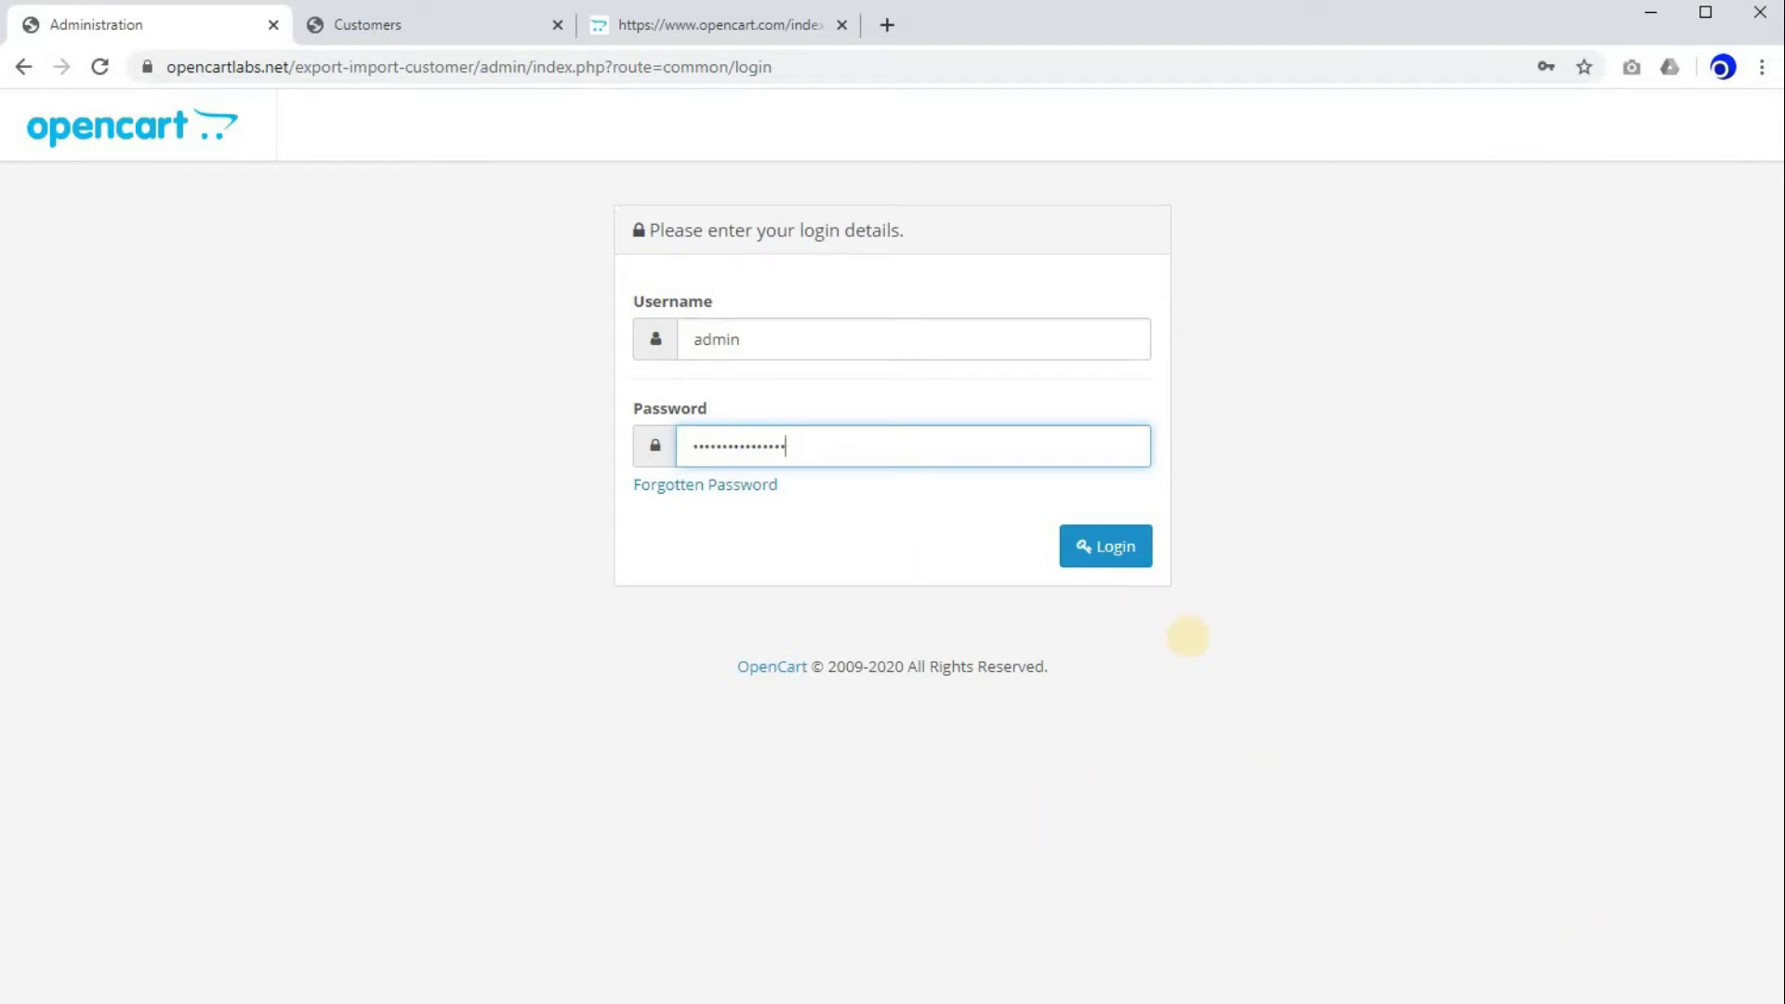
left_click(1115, 558)
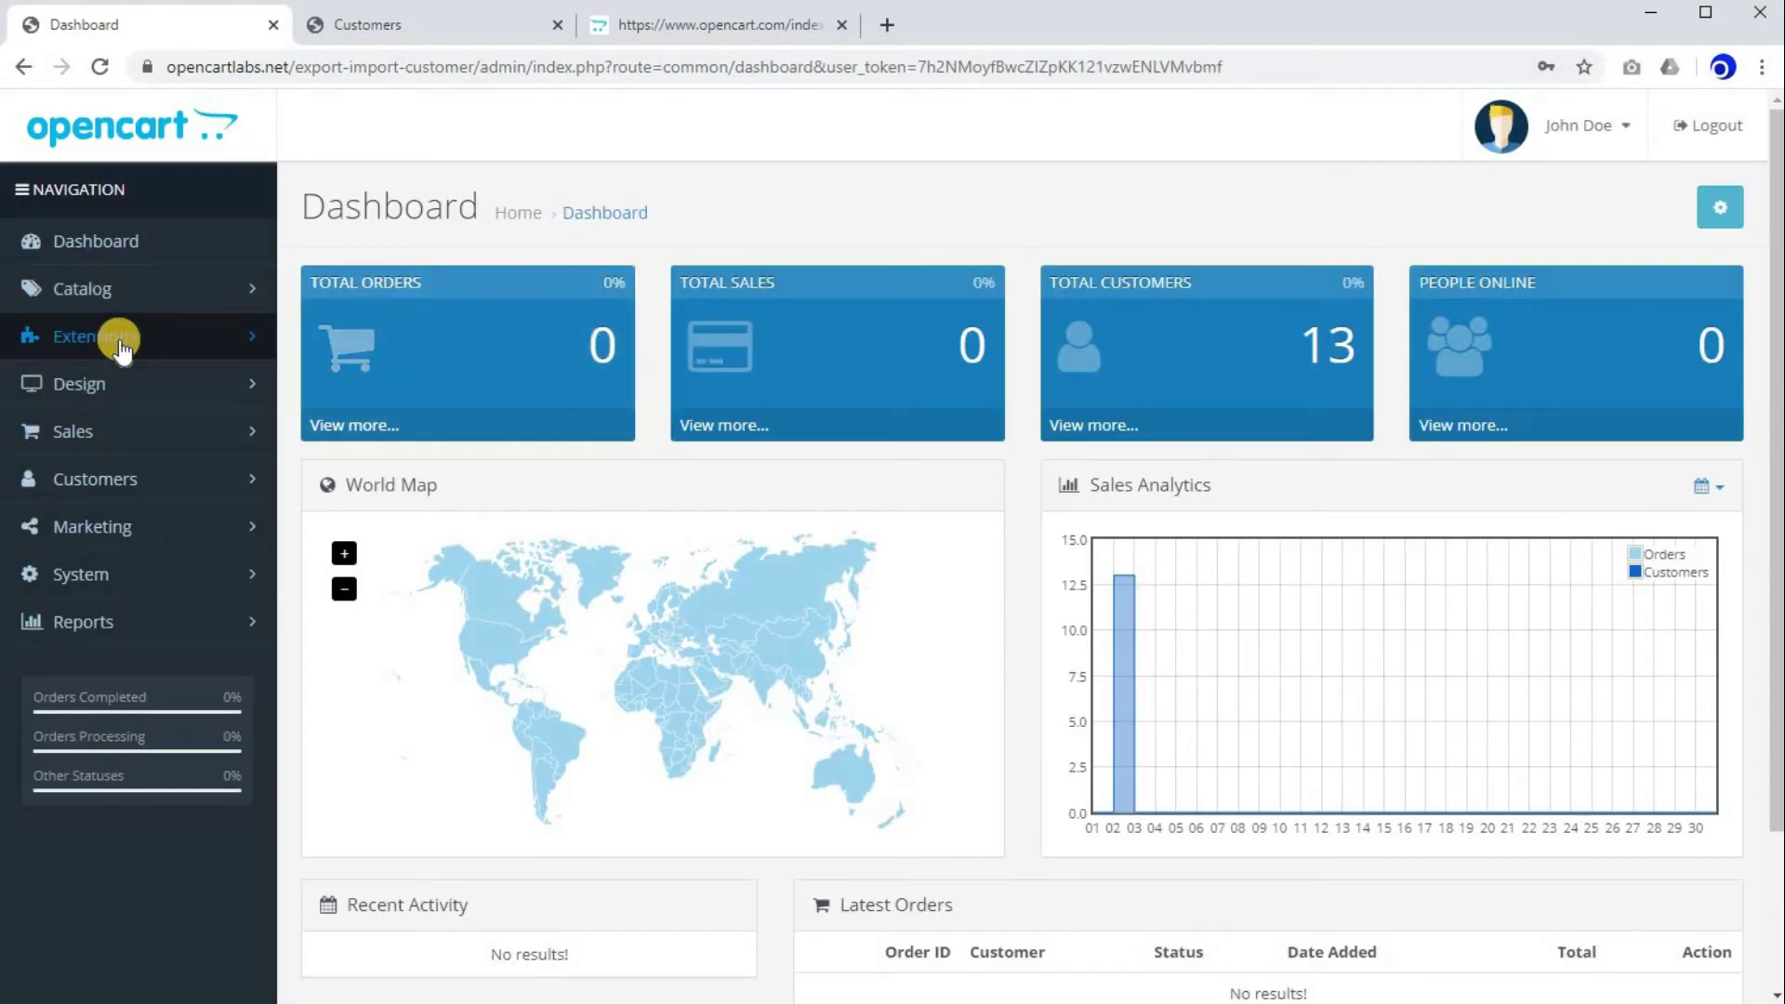
- Go to Extensions > Installer in the left navigation
left_click(112, 342)
left_click(126, 432)
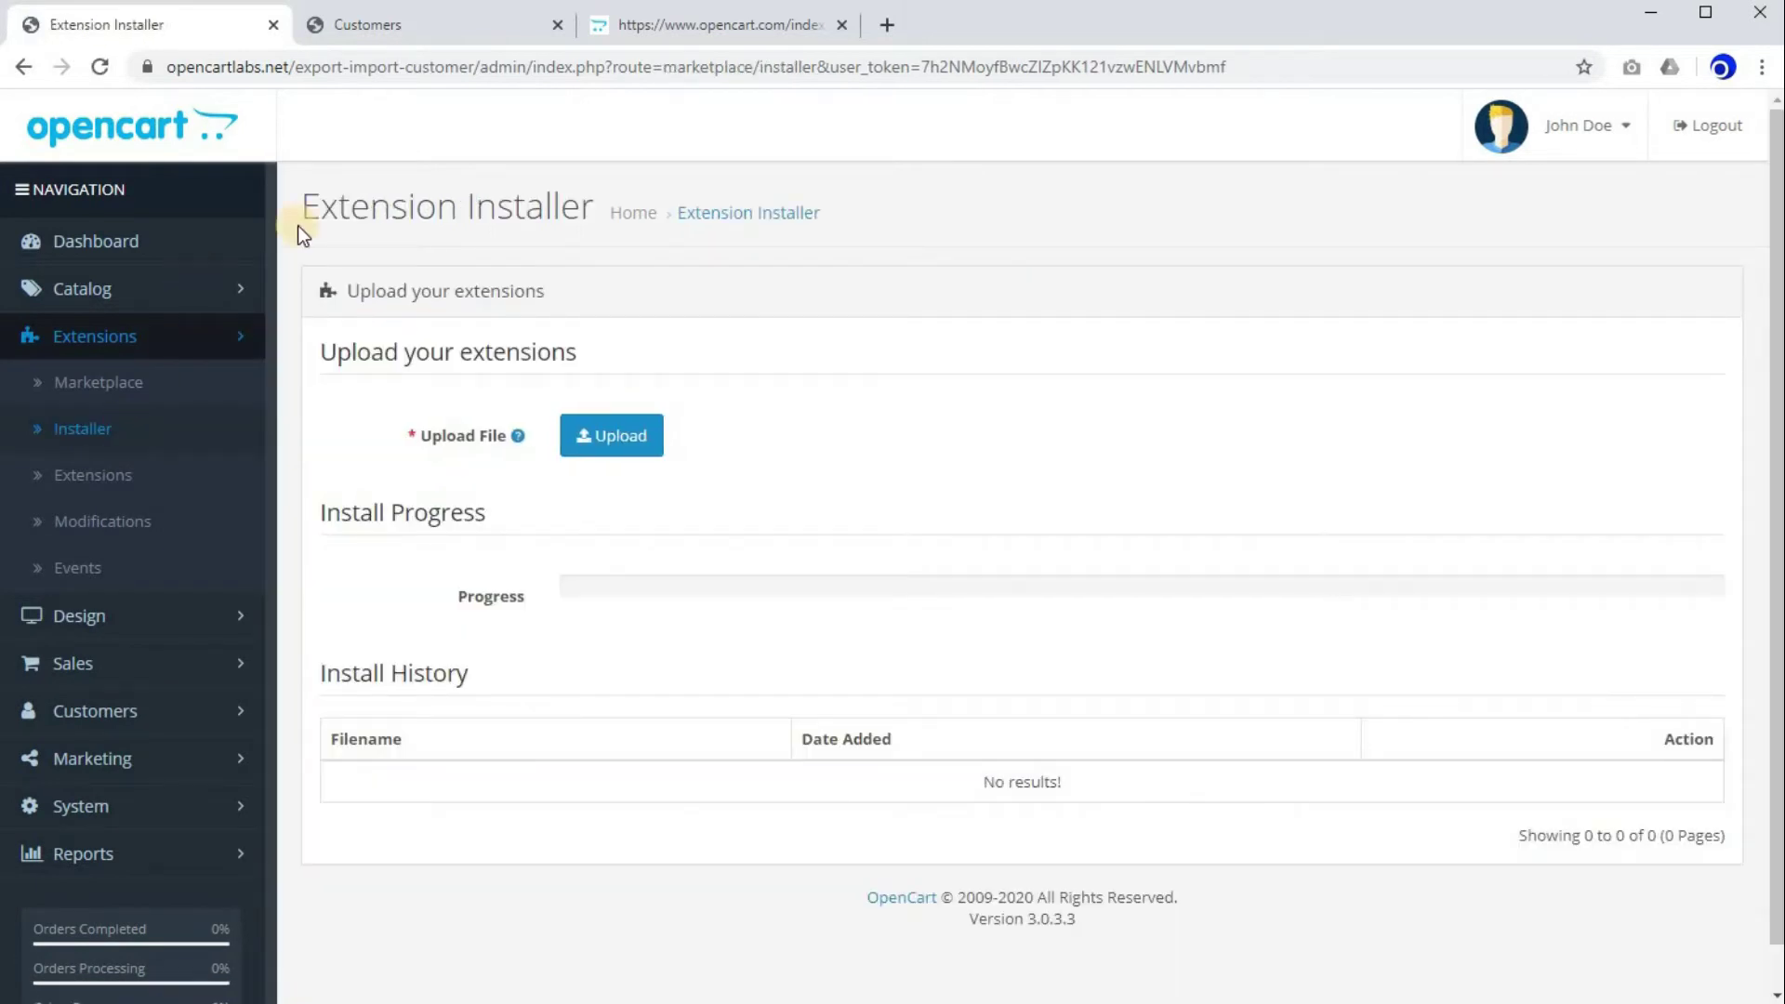
left_click_drag(305, 205, 599, 206)
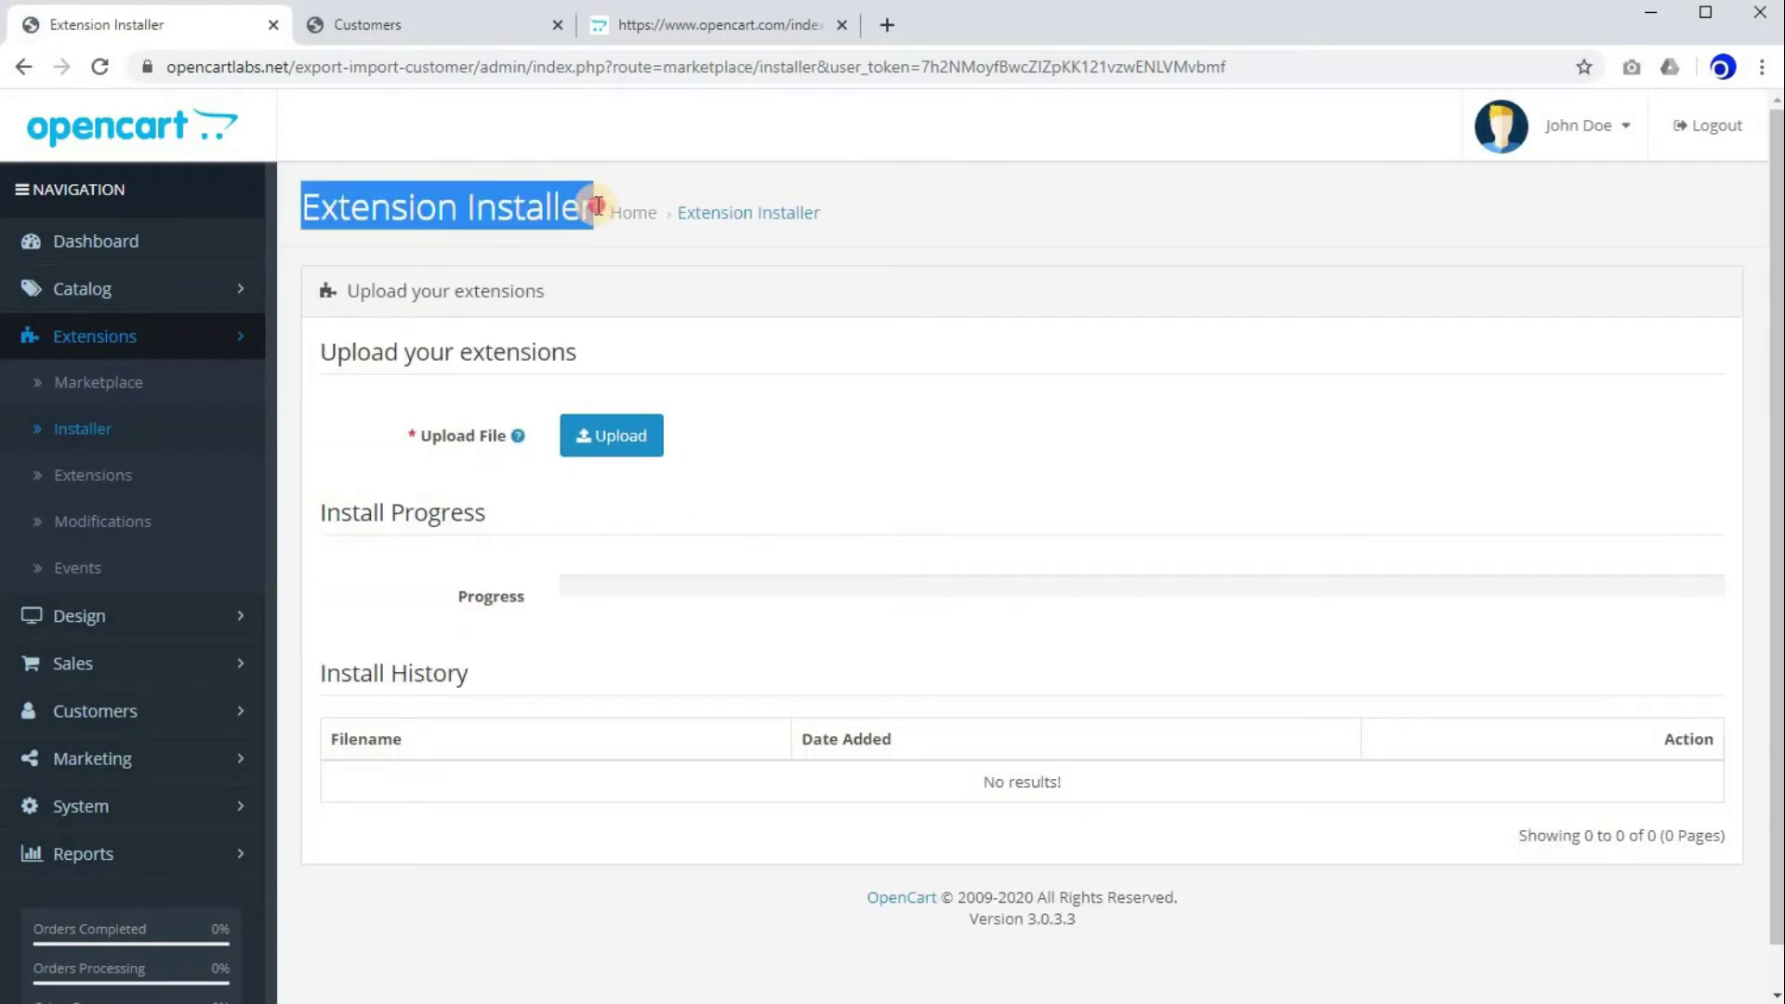
left_click(986, 234)
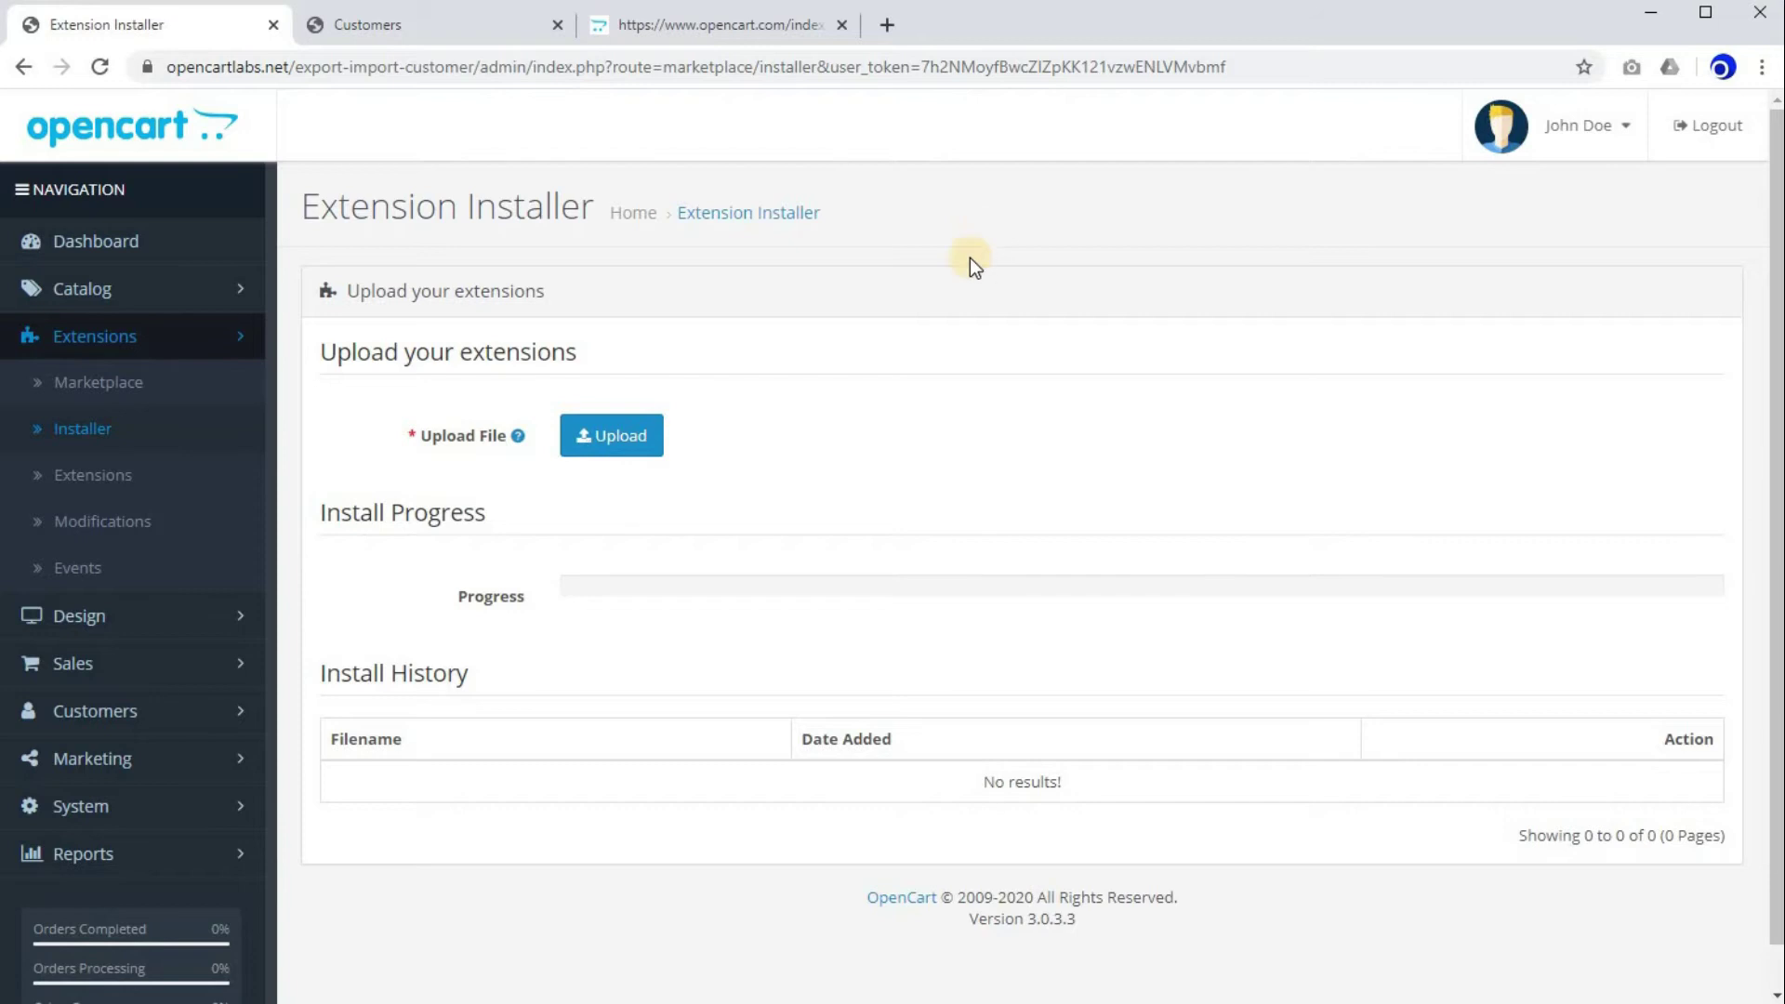
scroll(919, 312, "down", 1)
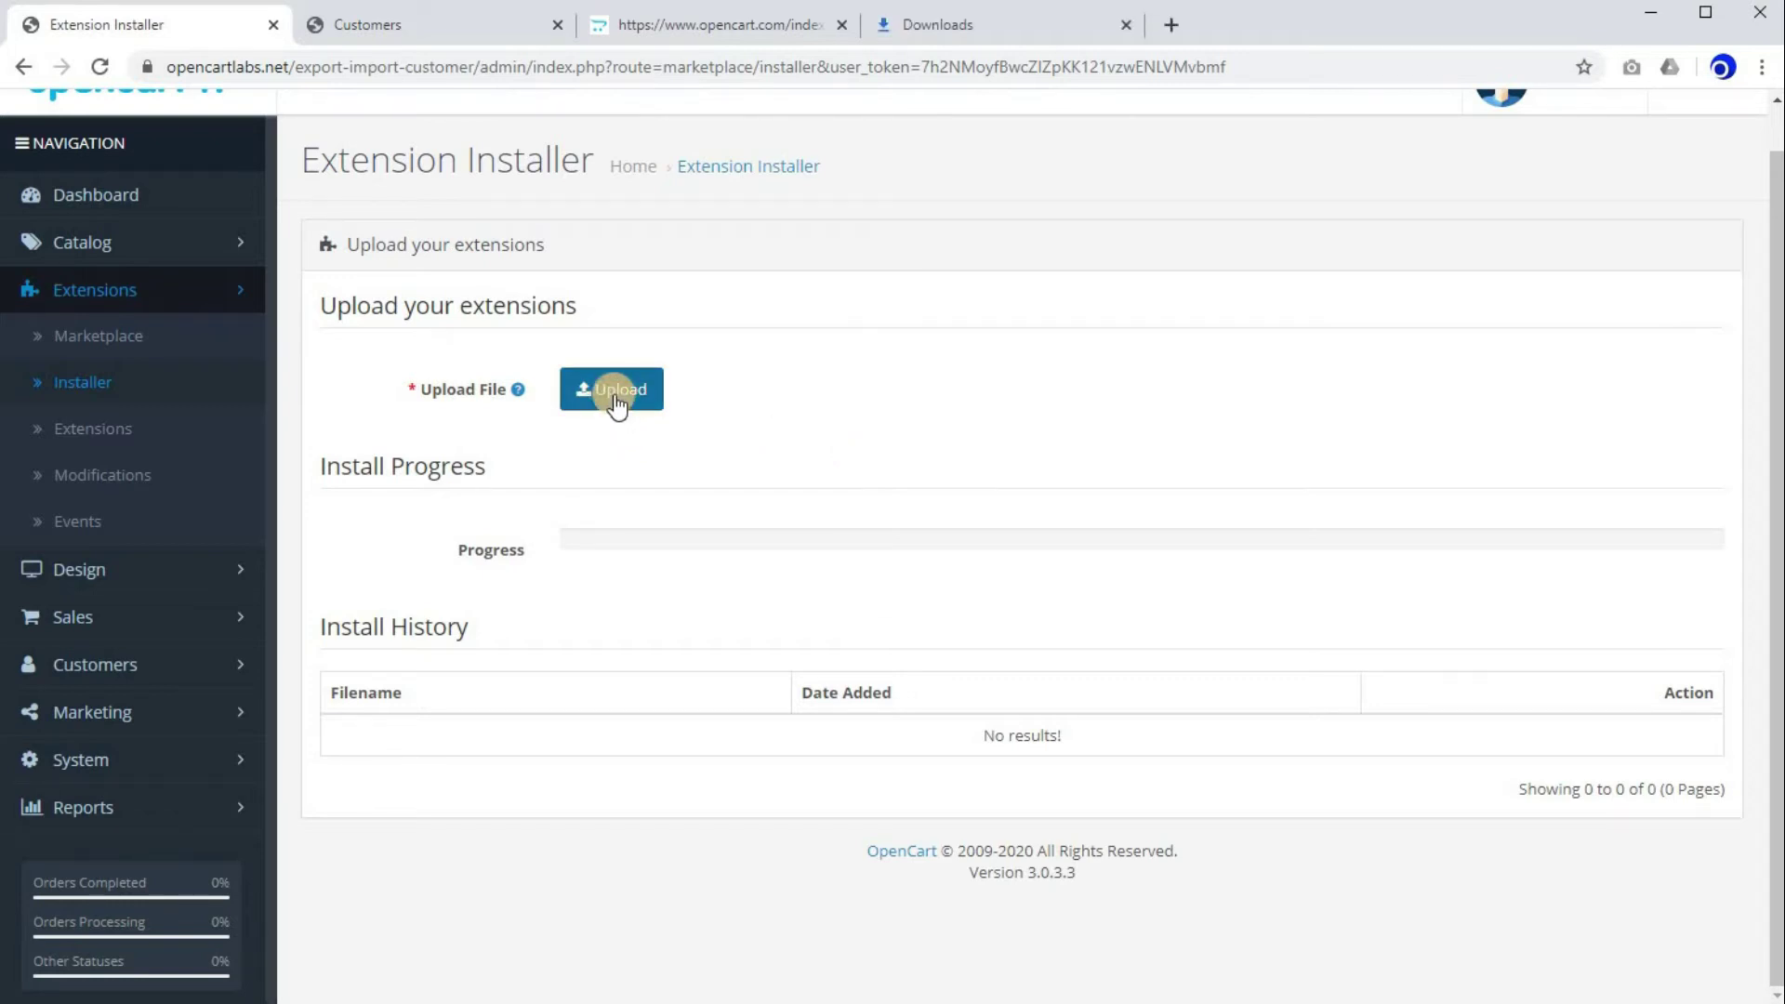
- Upload oplcustomerexpimpbyopencartlabs1.0.ocmod.zip in the Extension Installer and confirm the success message
left_click(616, 395)
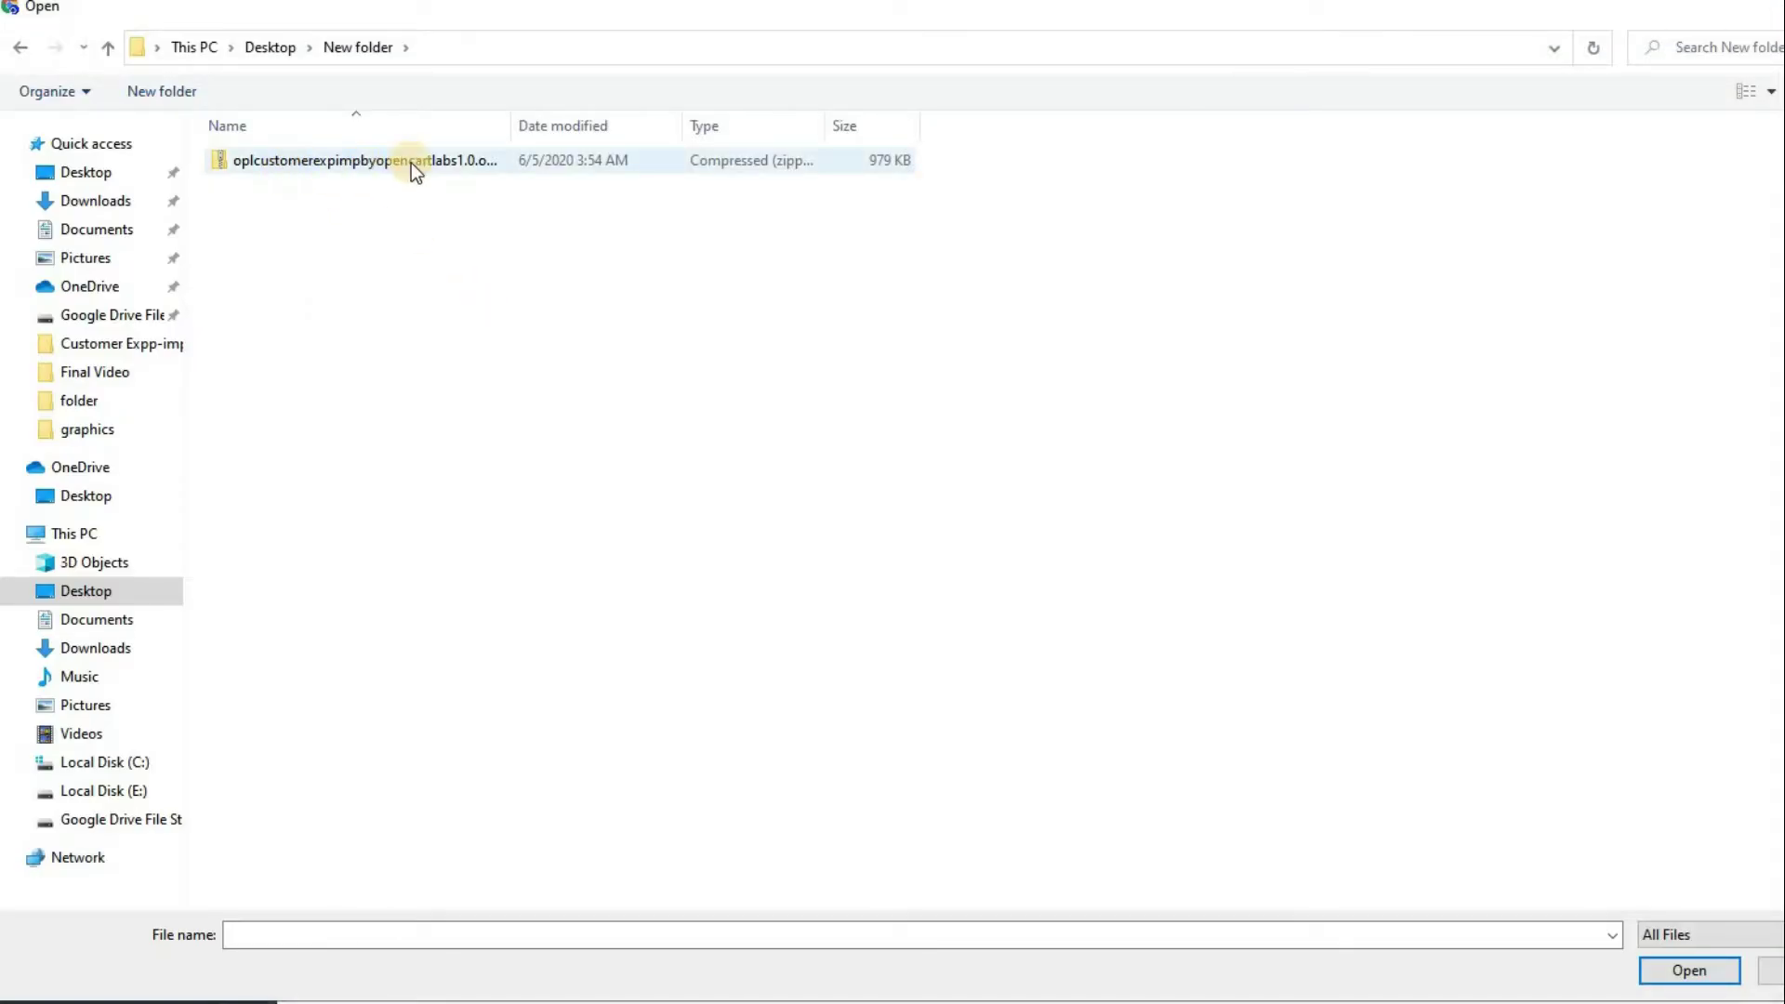
left_click(327, 156)
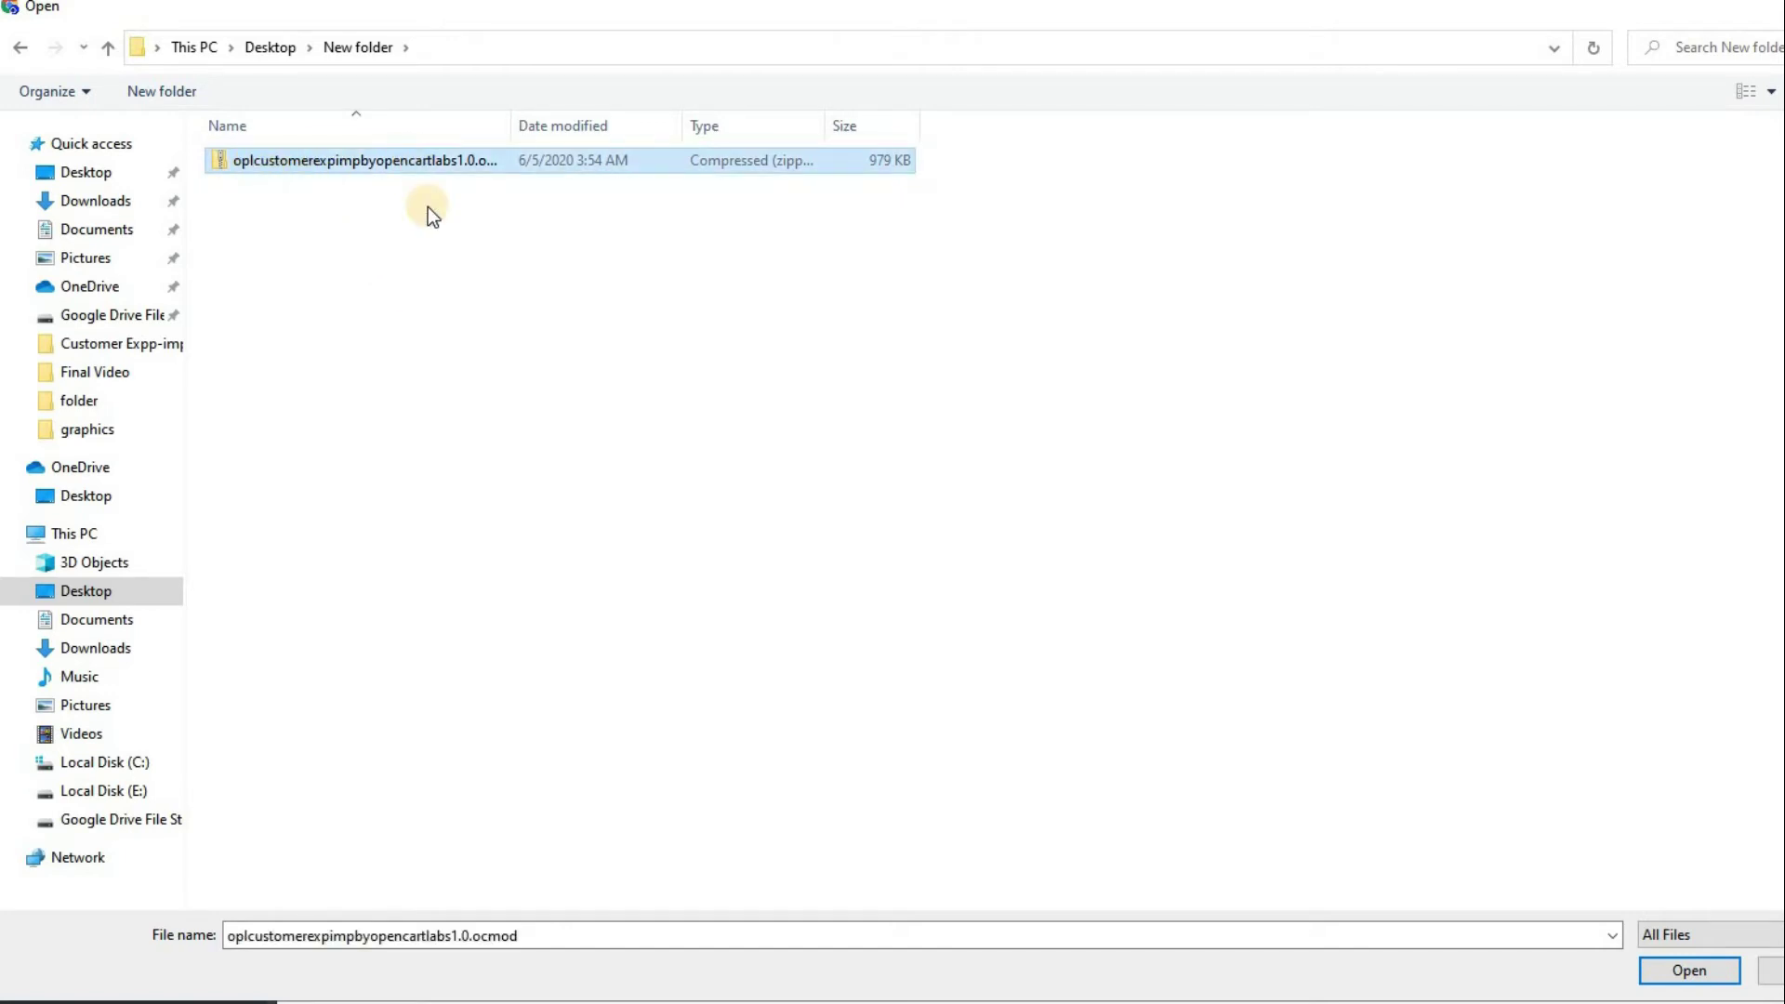
left_click(1689, 970)
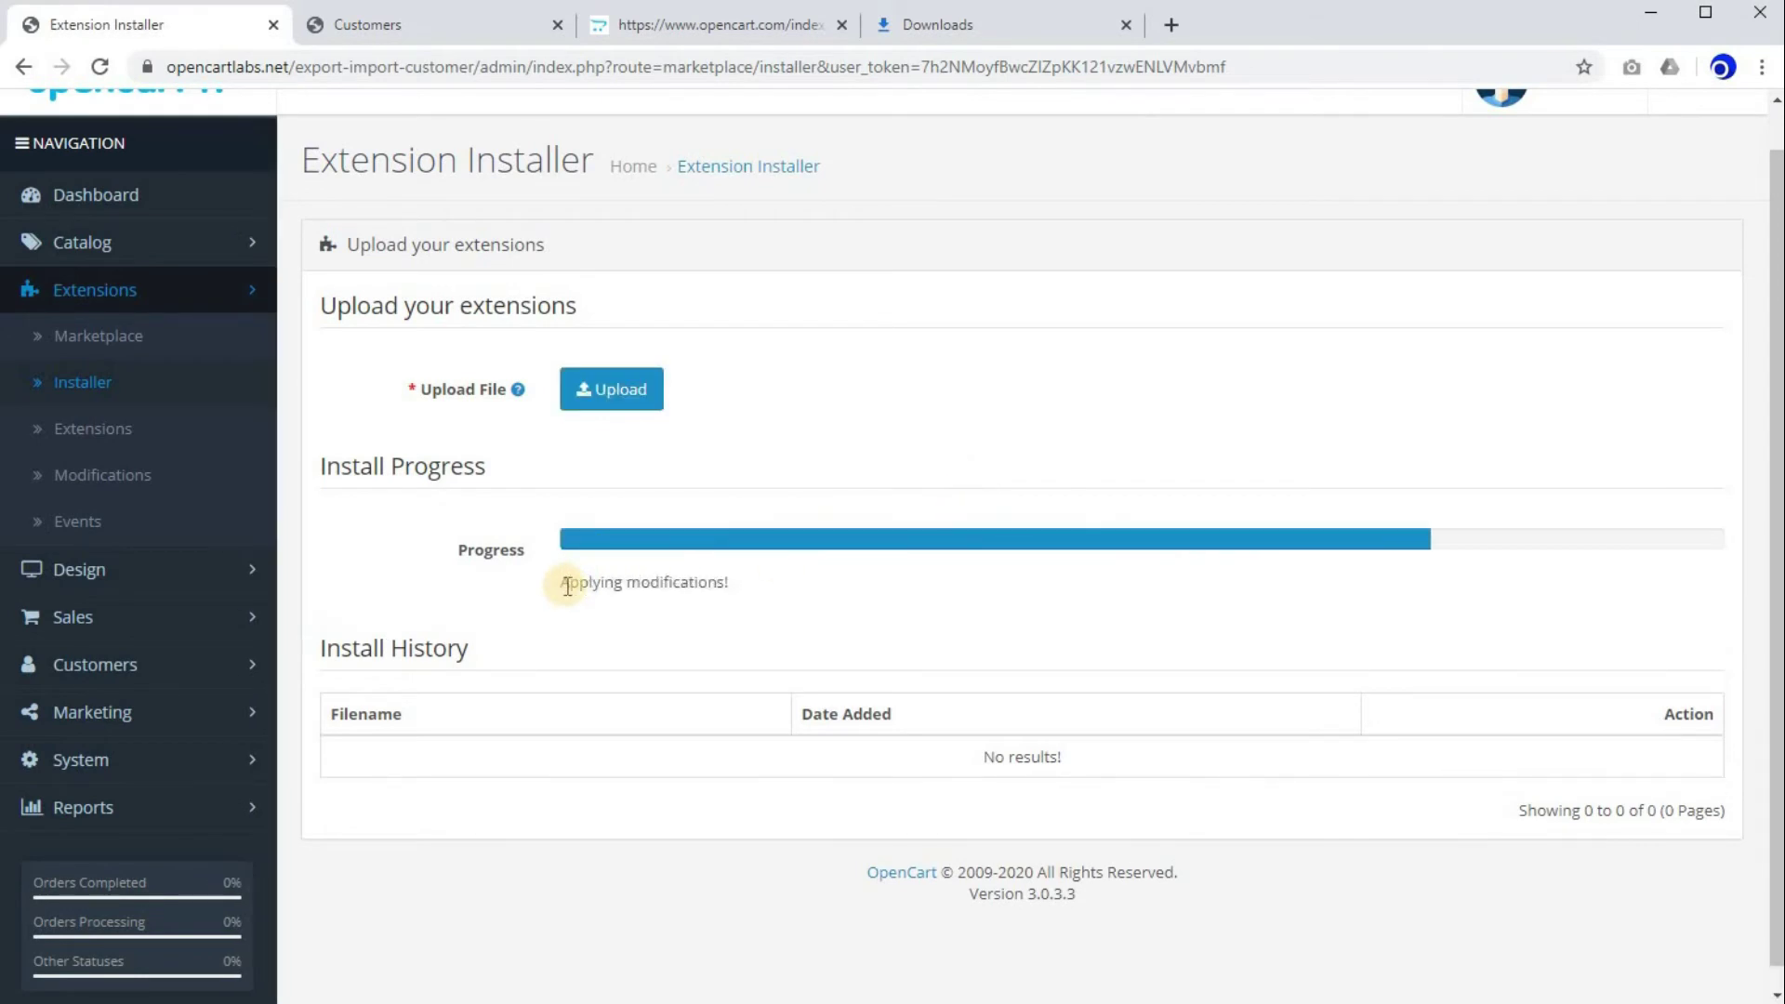
left_click_drag(561, 583, 846, 586)
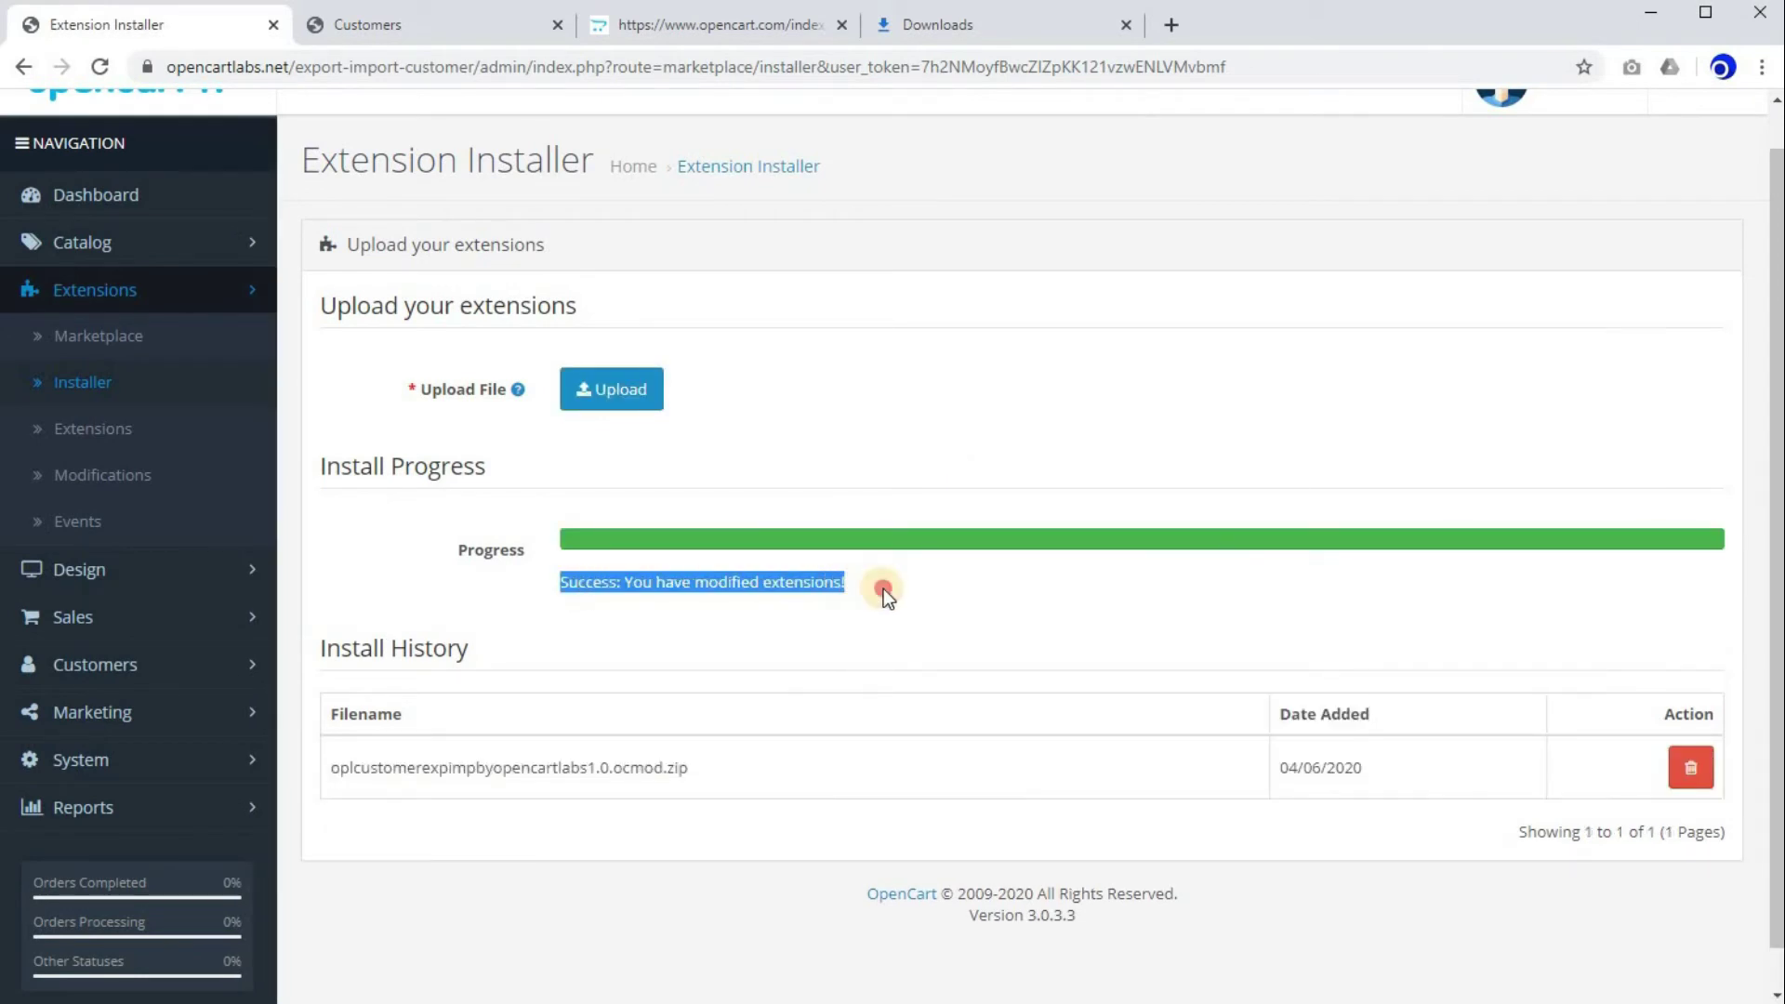
left_click(888, 592)
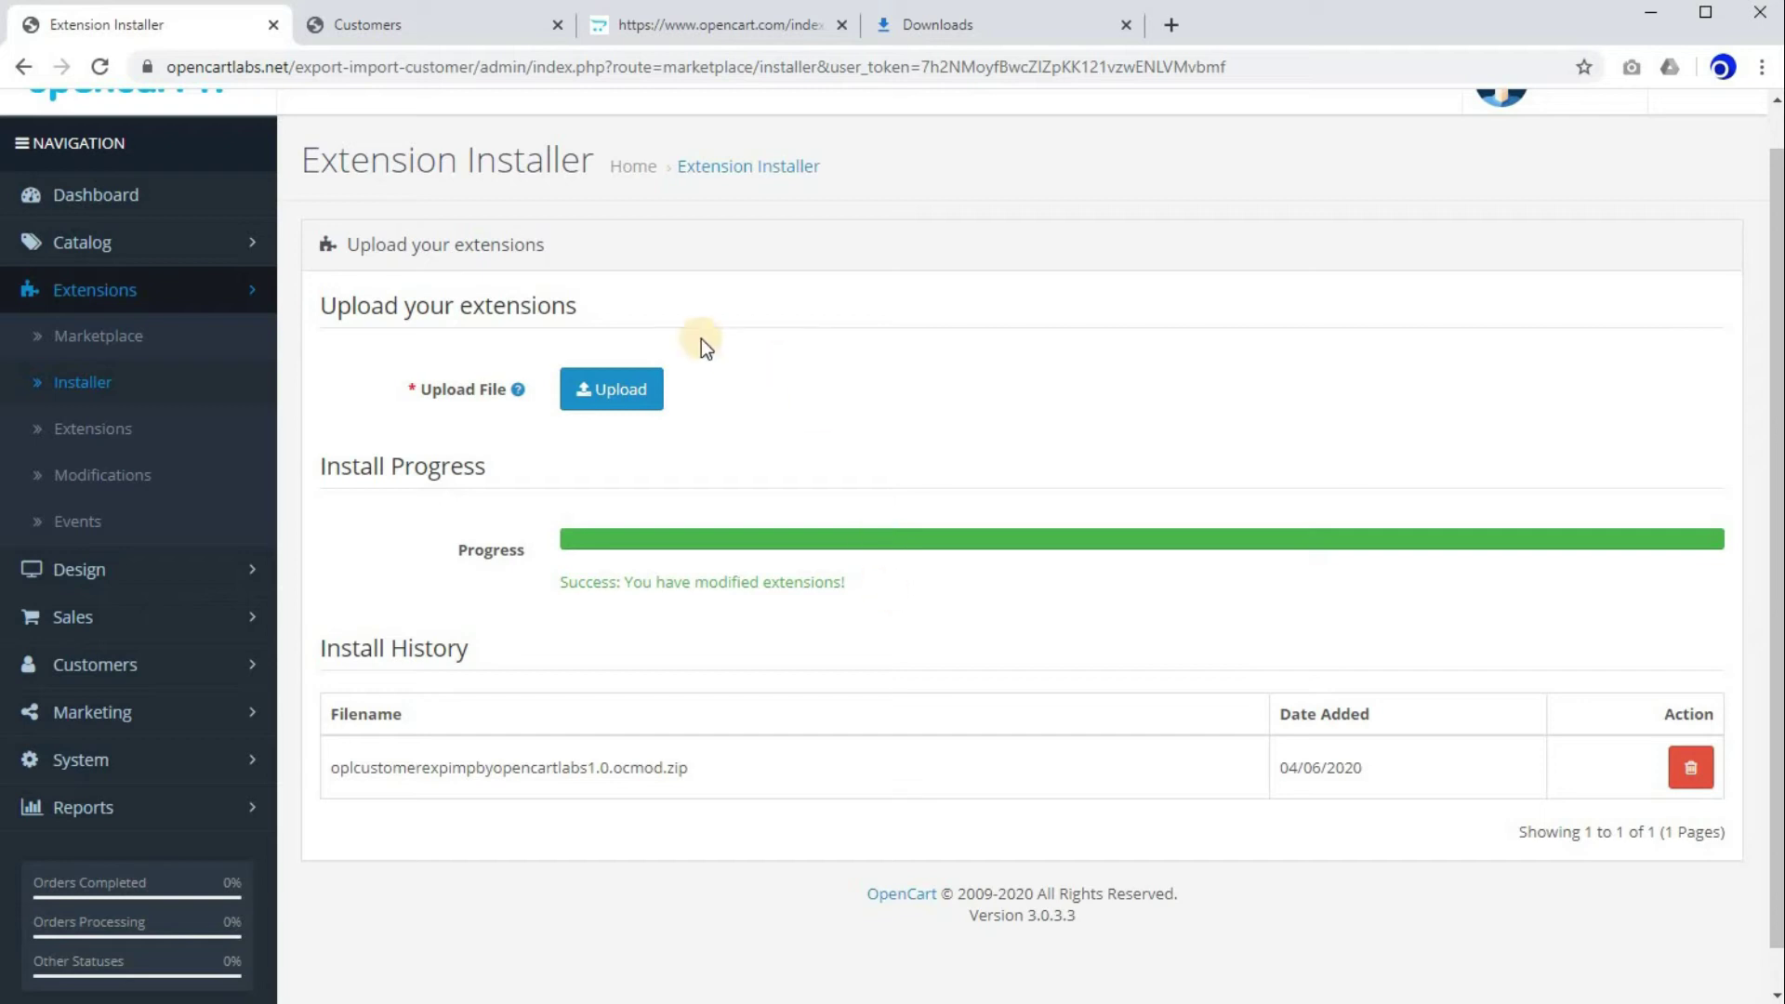
- On Extensions > Modifications, clear the modification cache and then refresh it
left_click(144, 482)
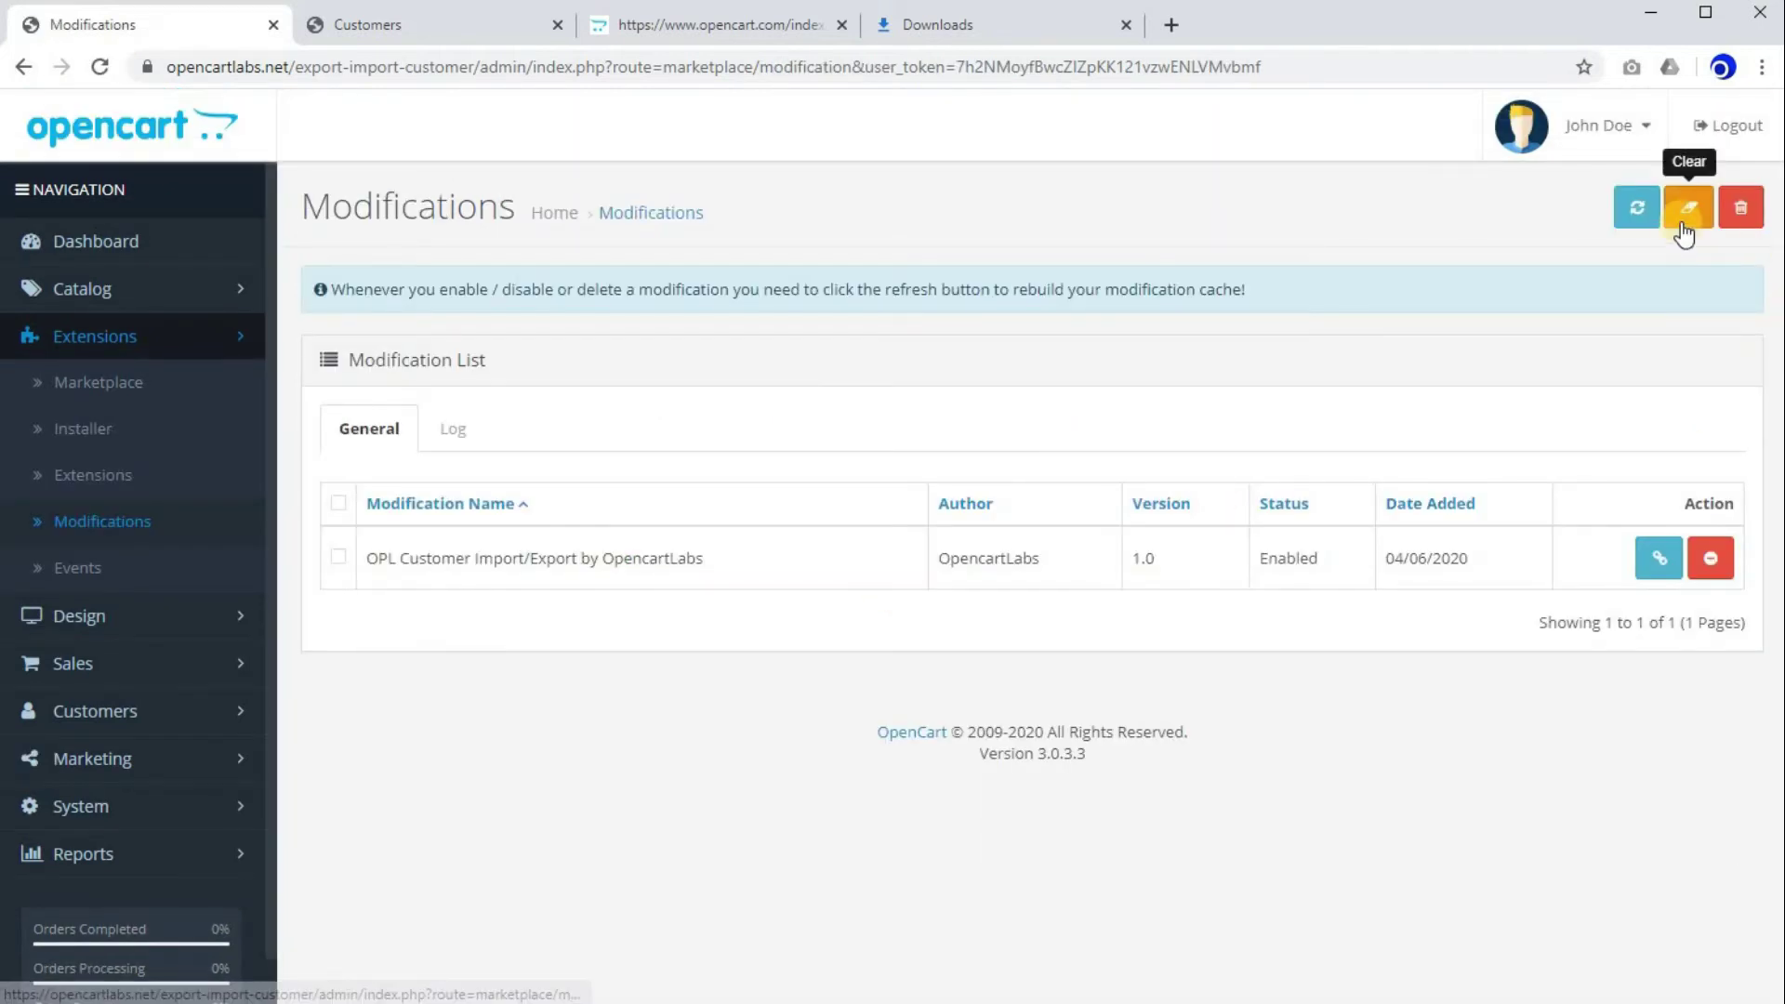
left_click(1688, 219)
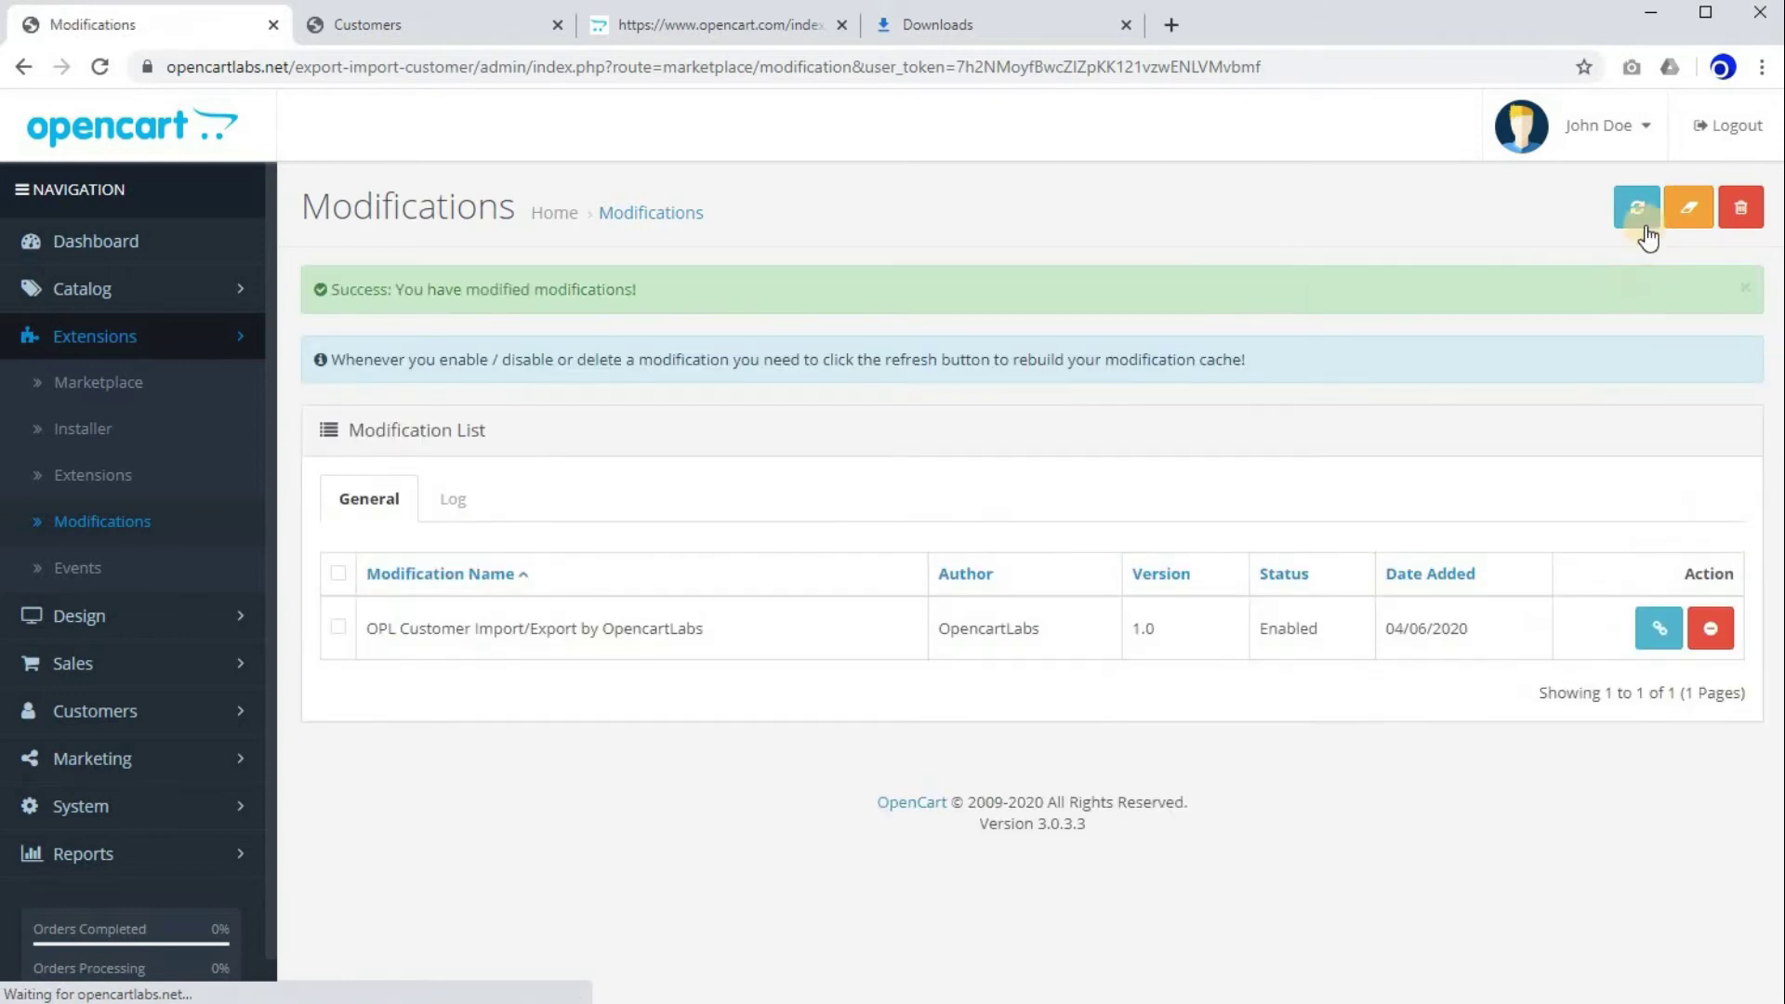
left_click(1637, 212)
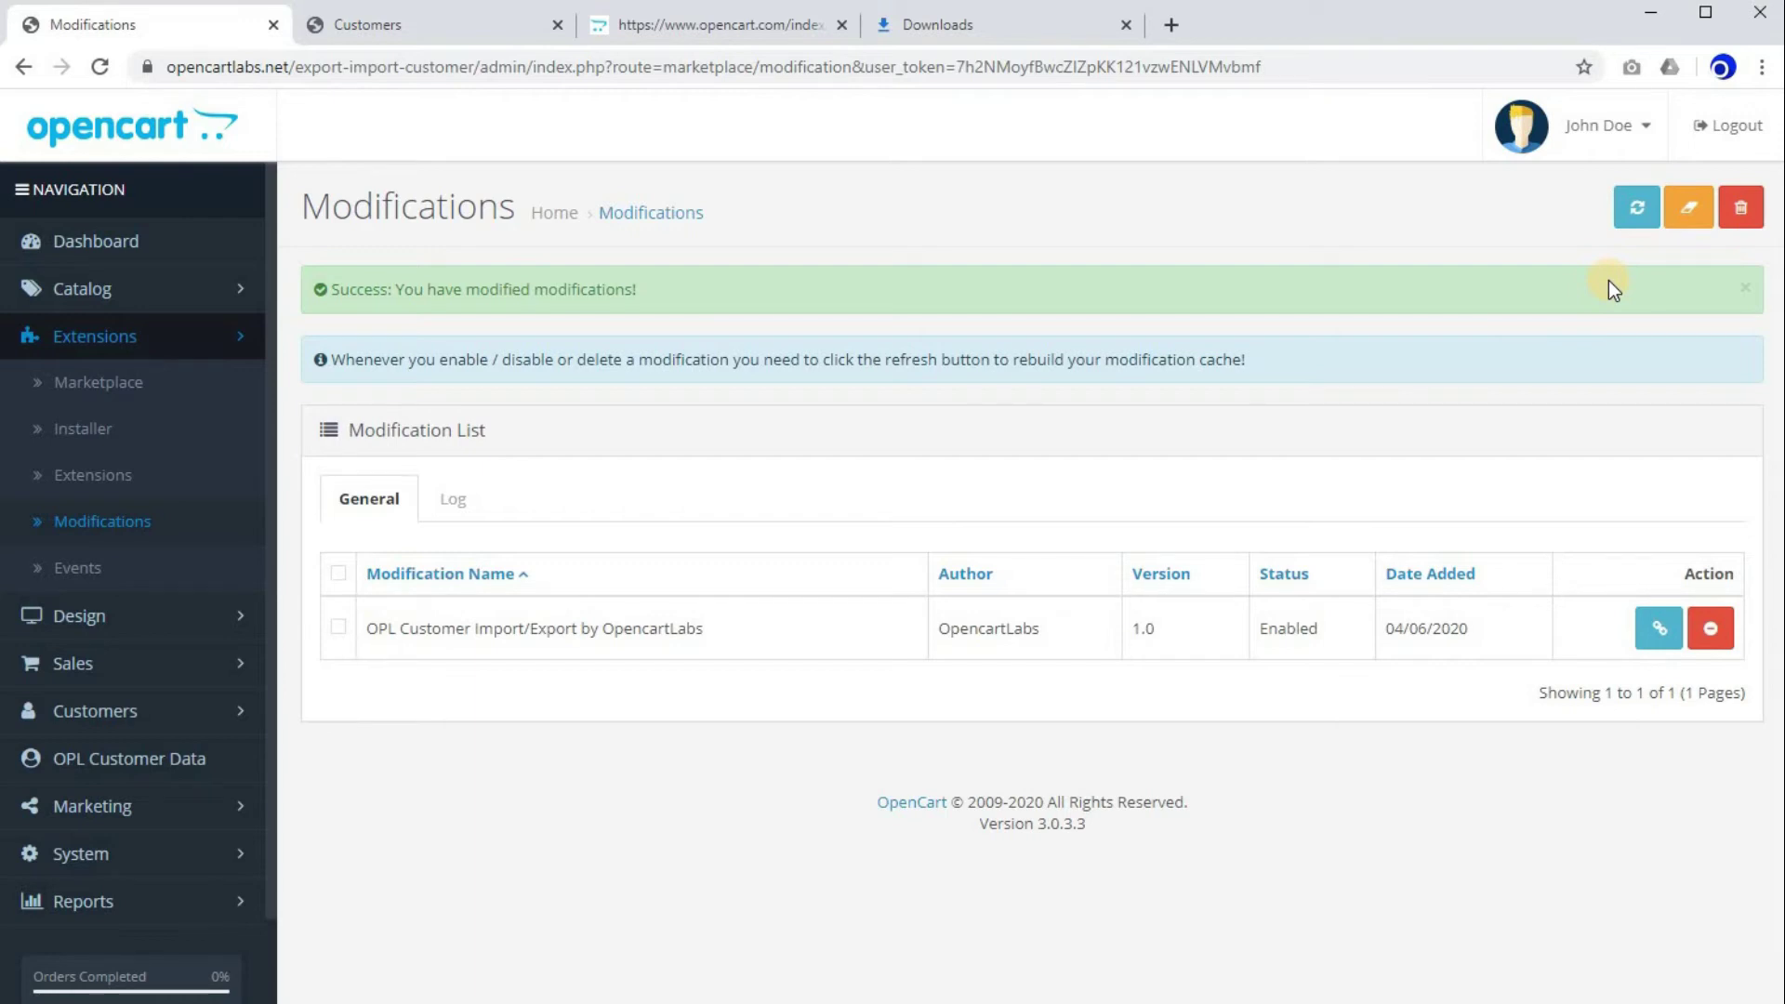
left_click(1638, 210)
left_click(239, 337)
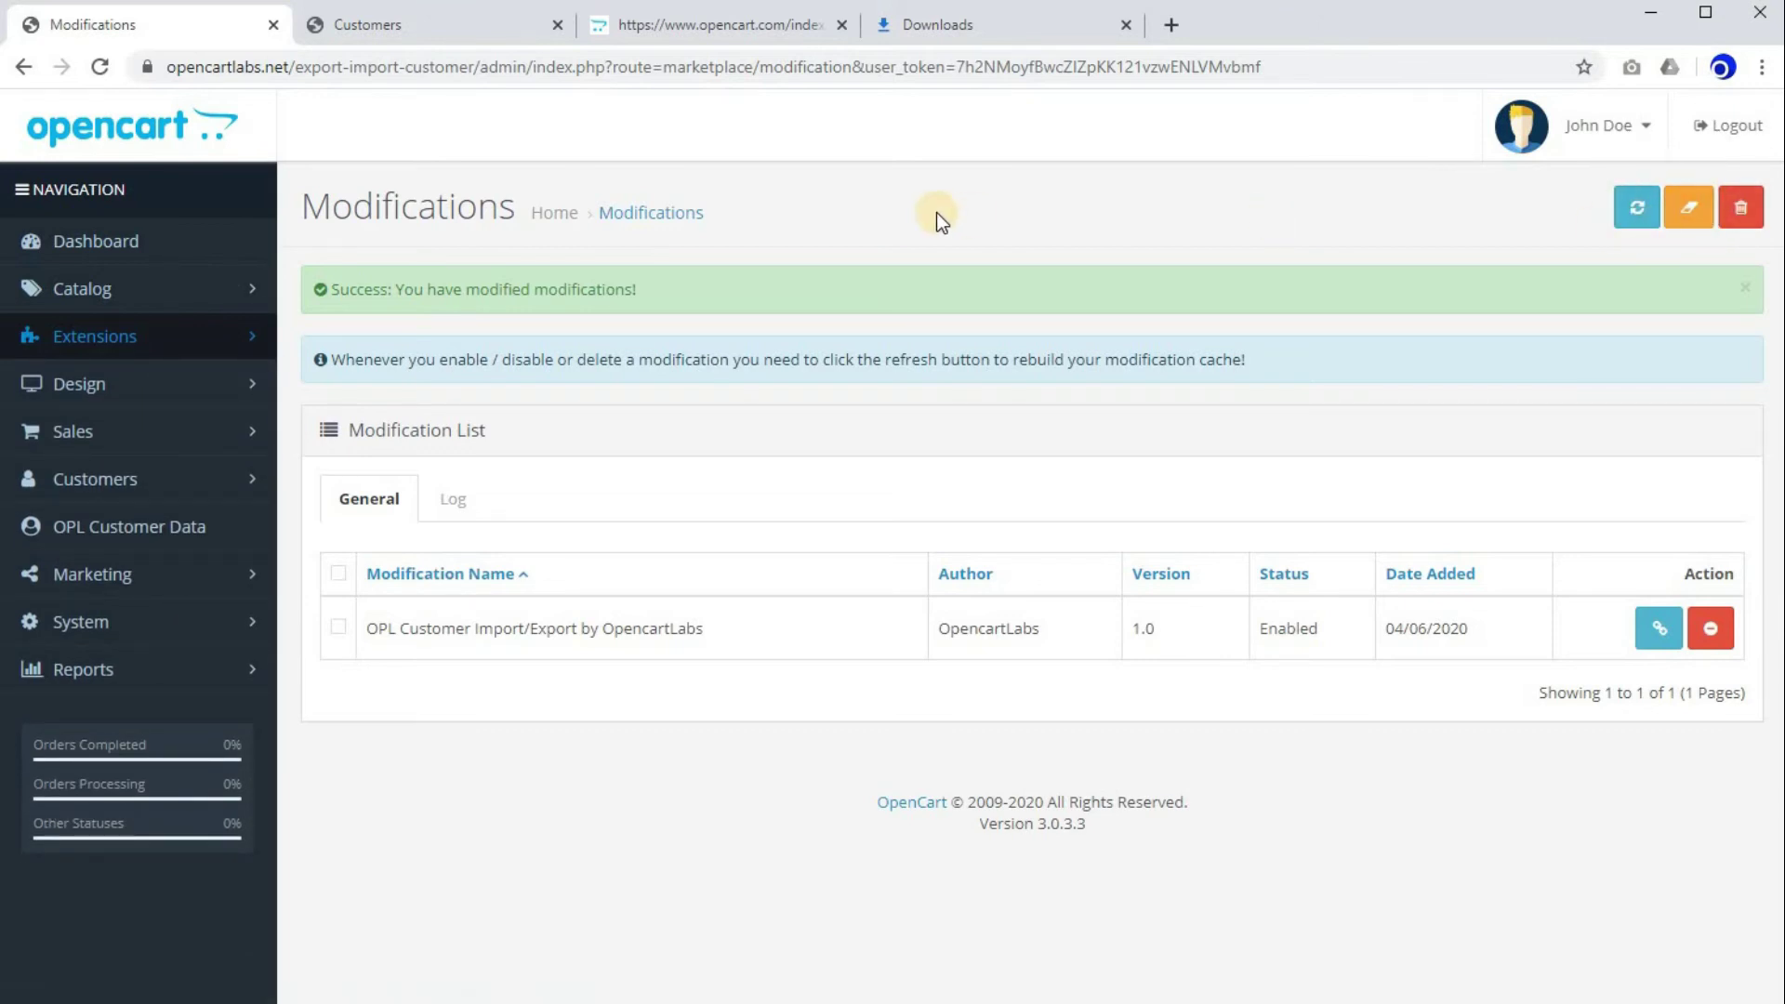
- Filter Extensions by Modules and install OPL Customer Import Export
key("F5")
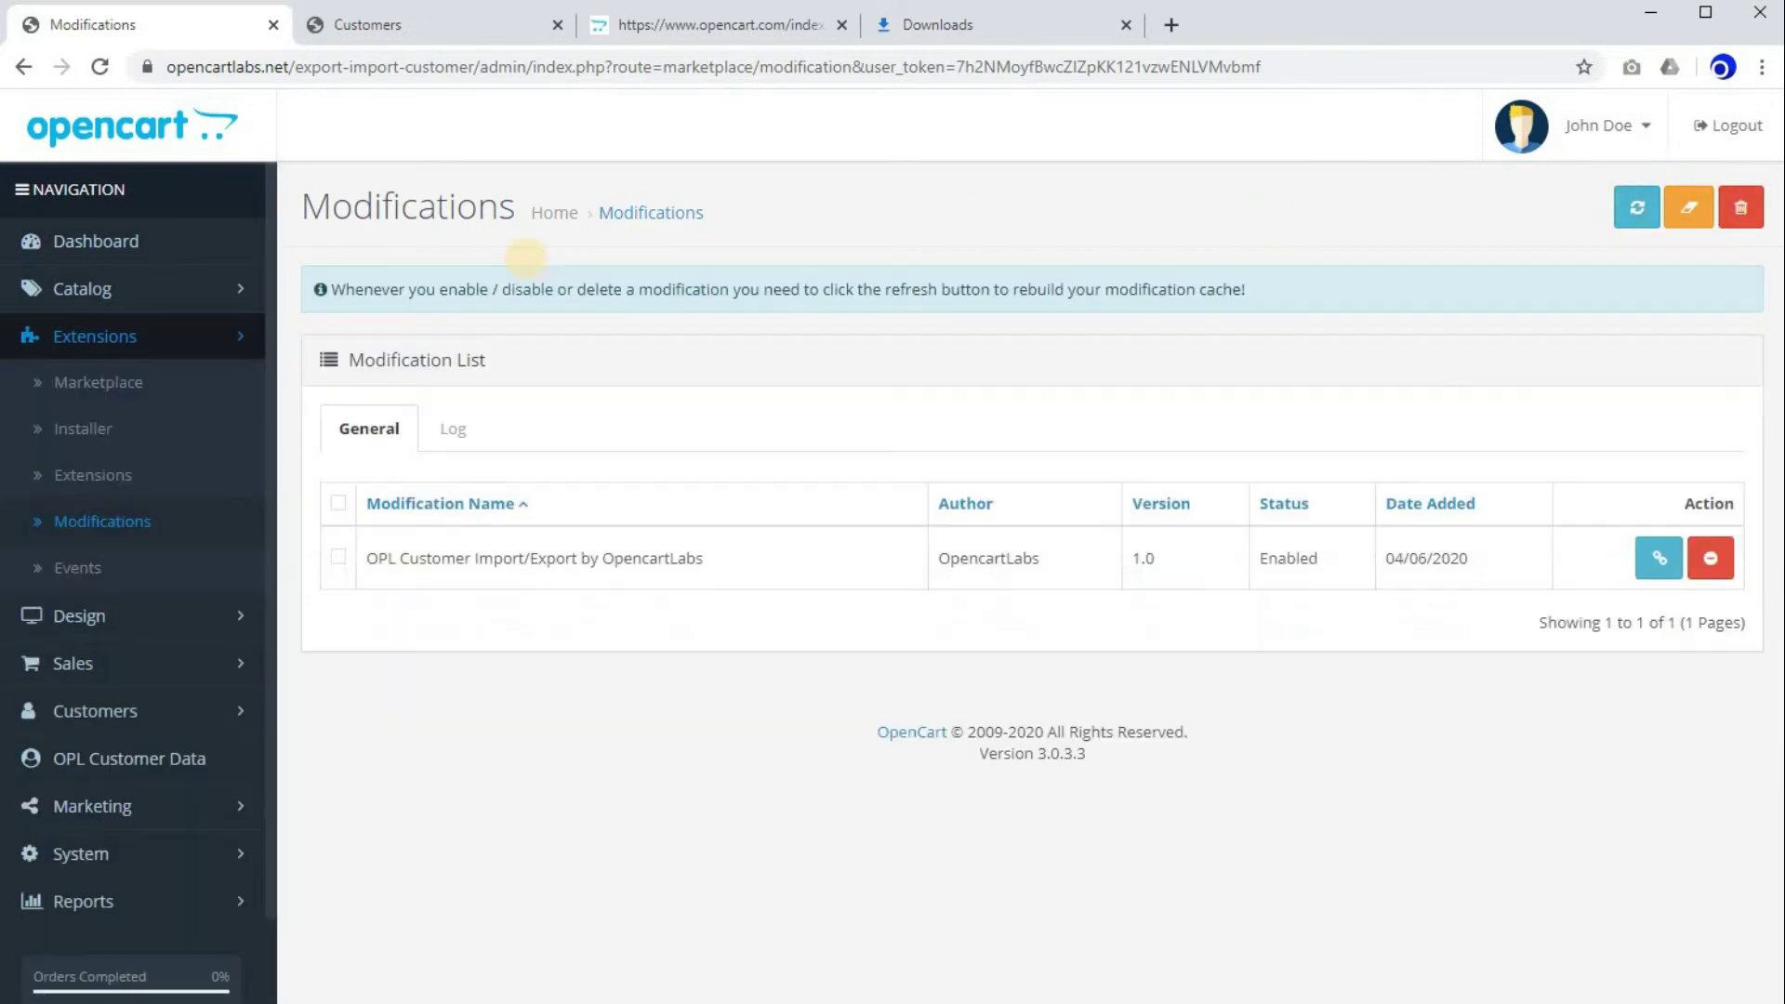
left_click(79, 475)
left_click(515, 443)
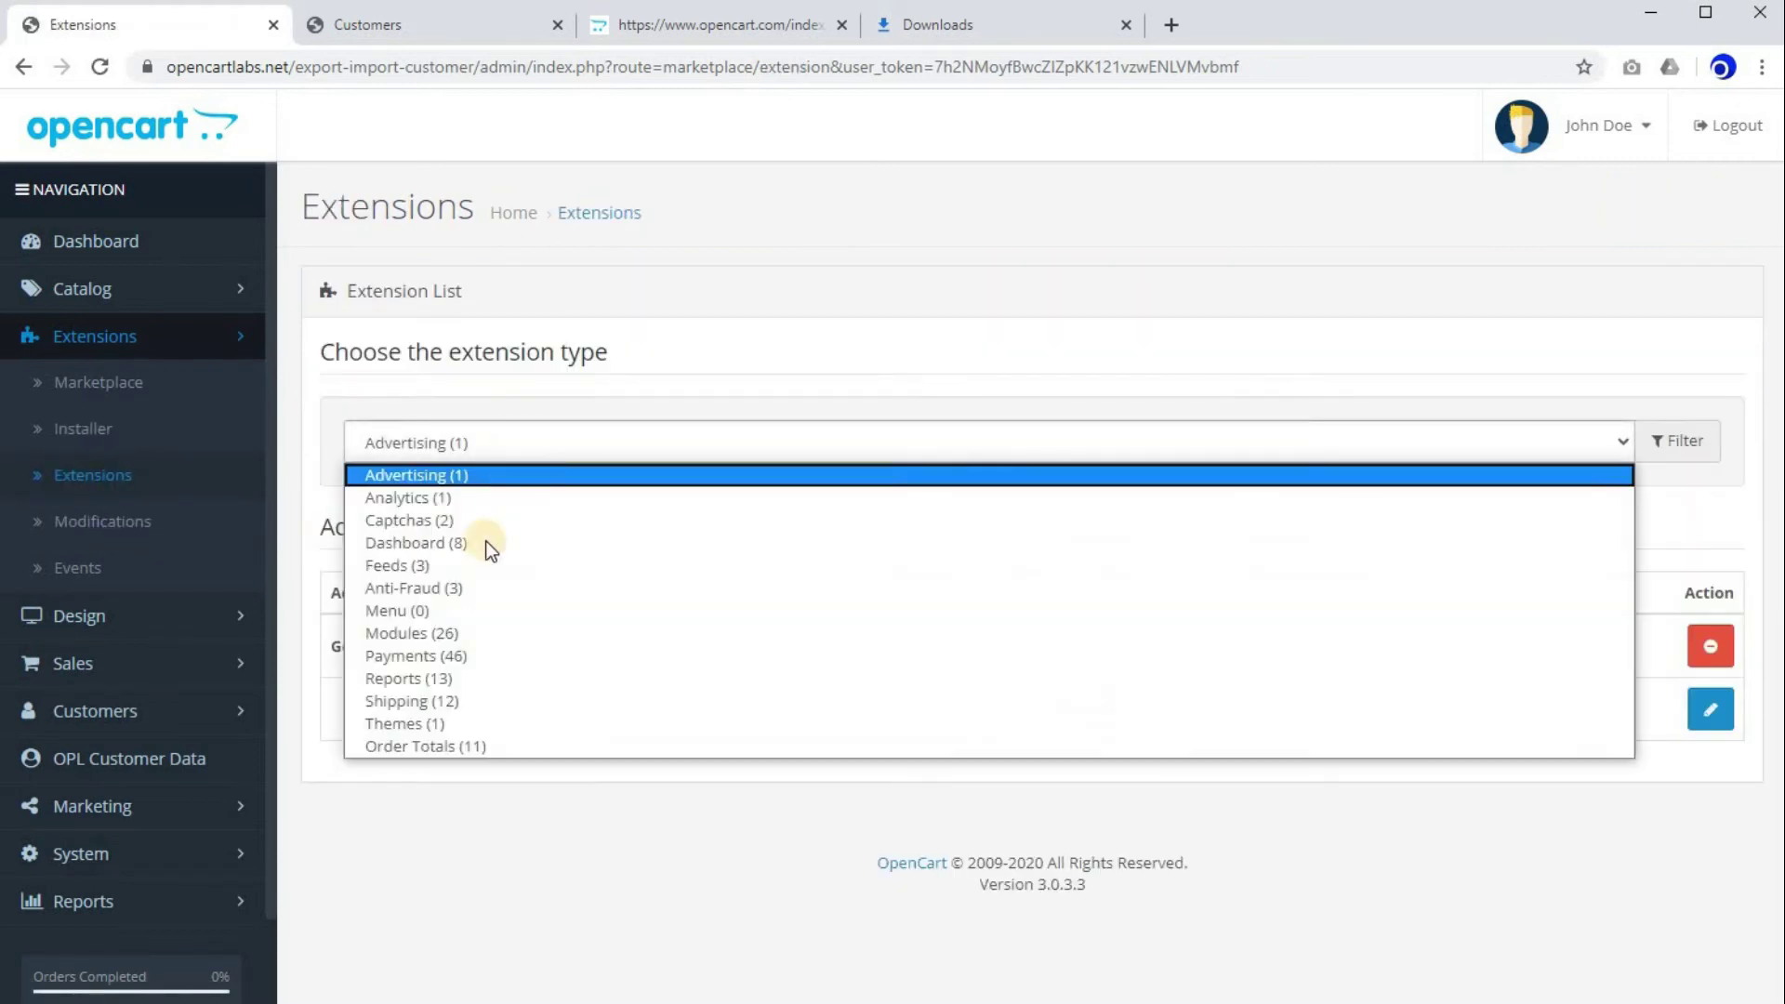
left_click(478, 638)
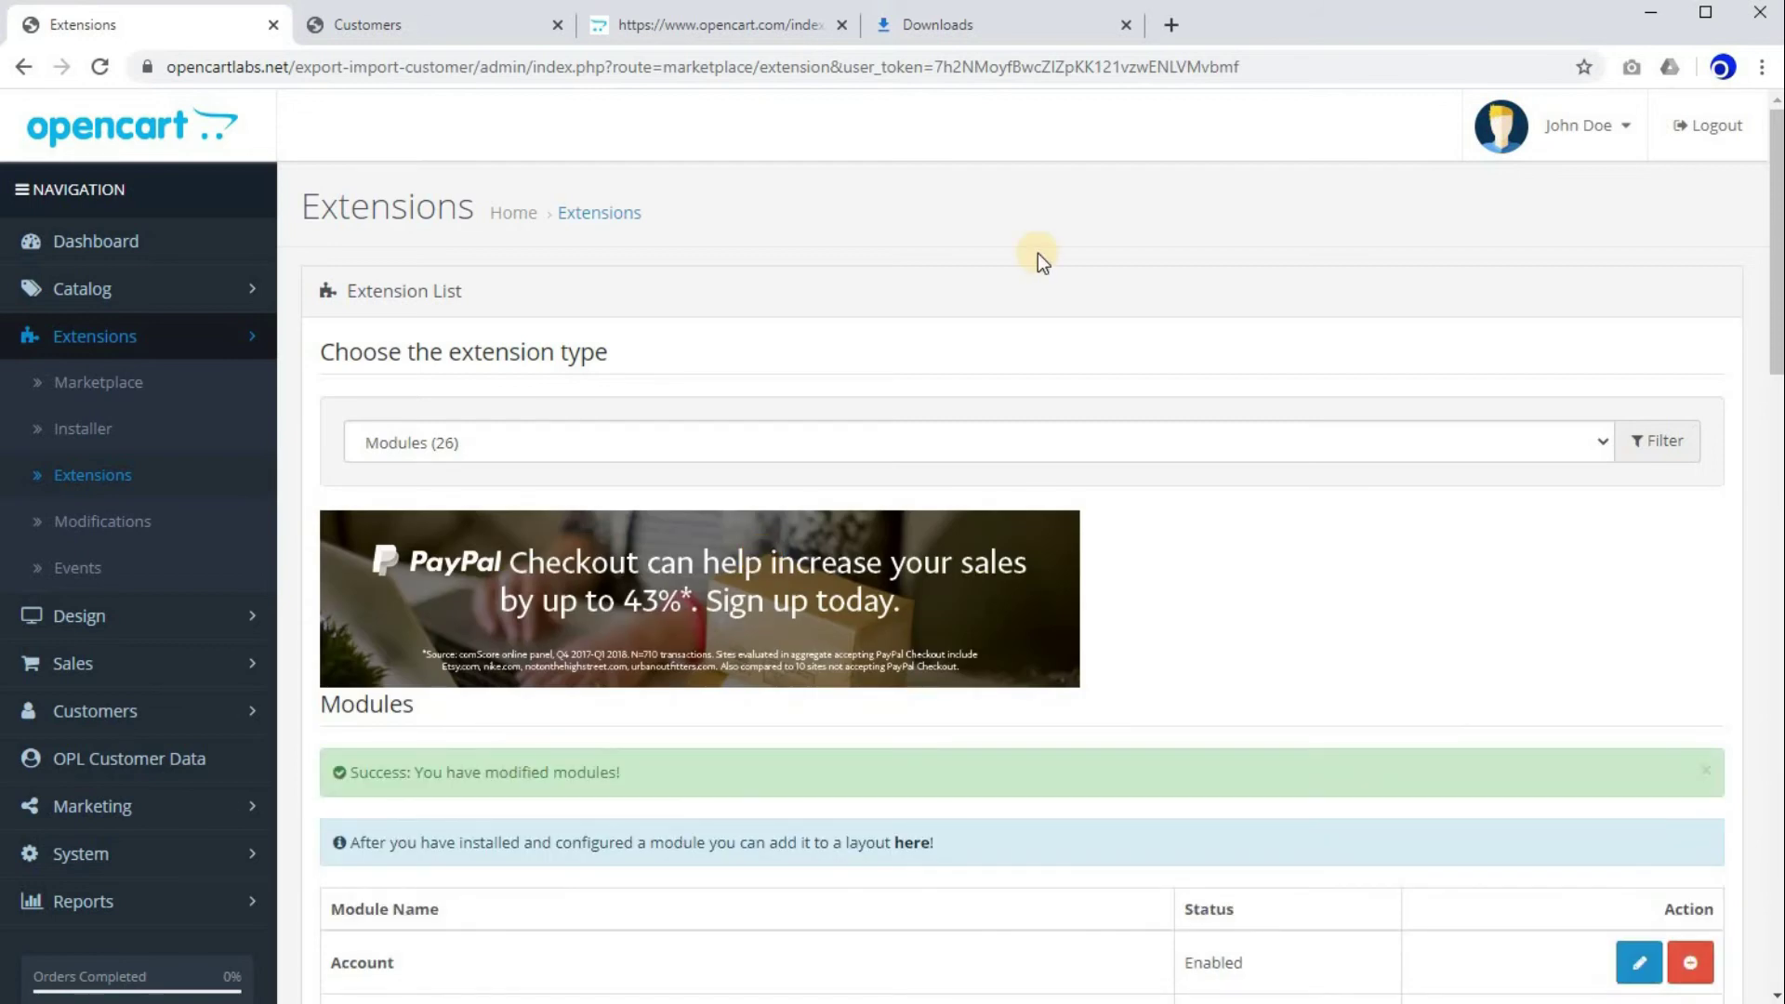
scroll(1037, 253, "down", 15)
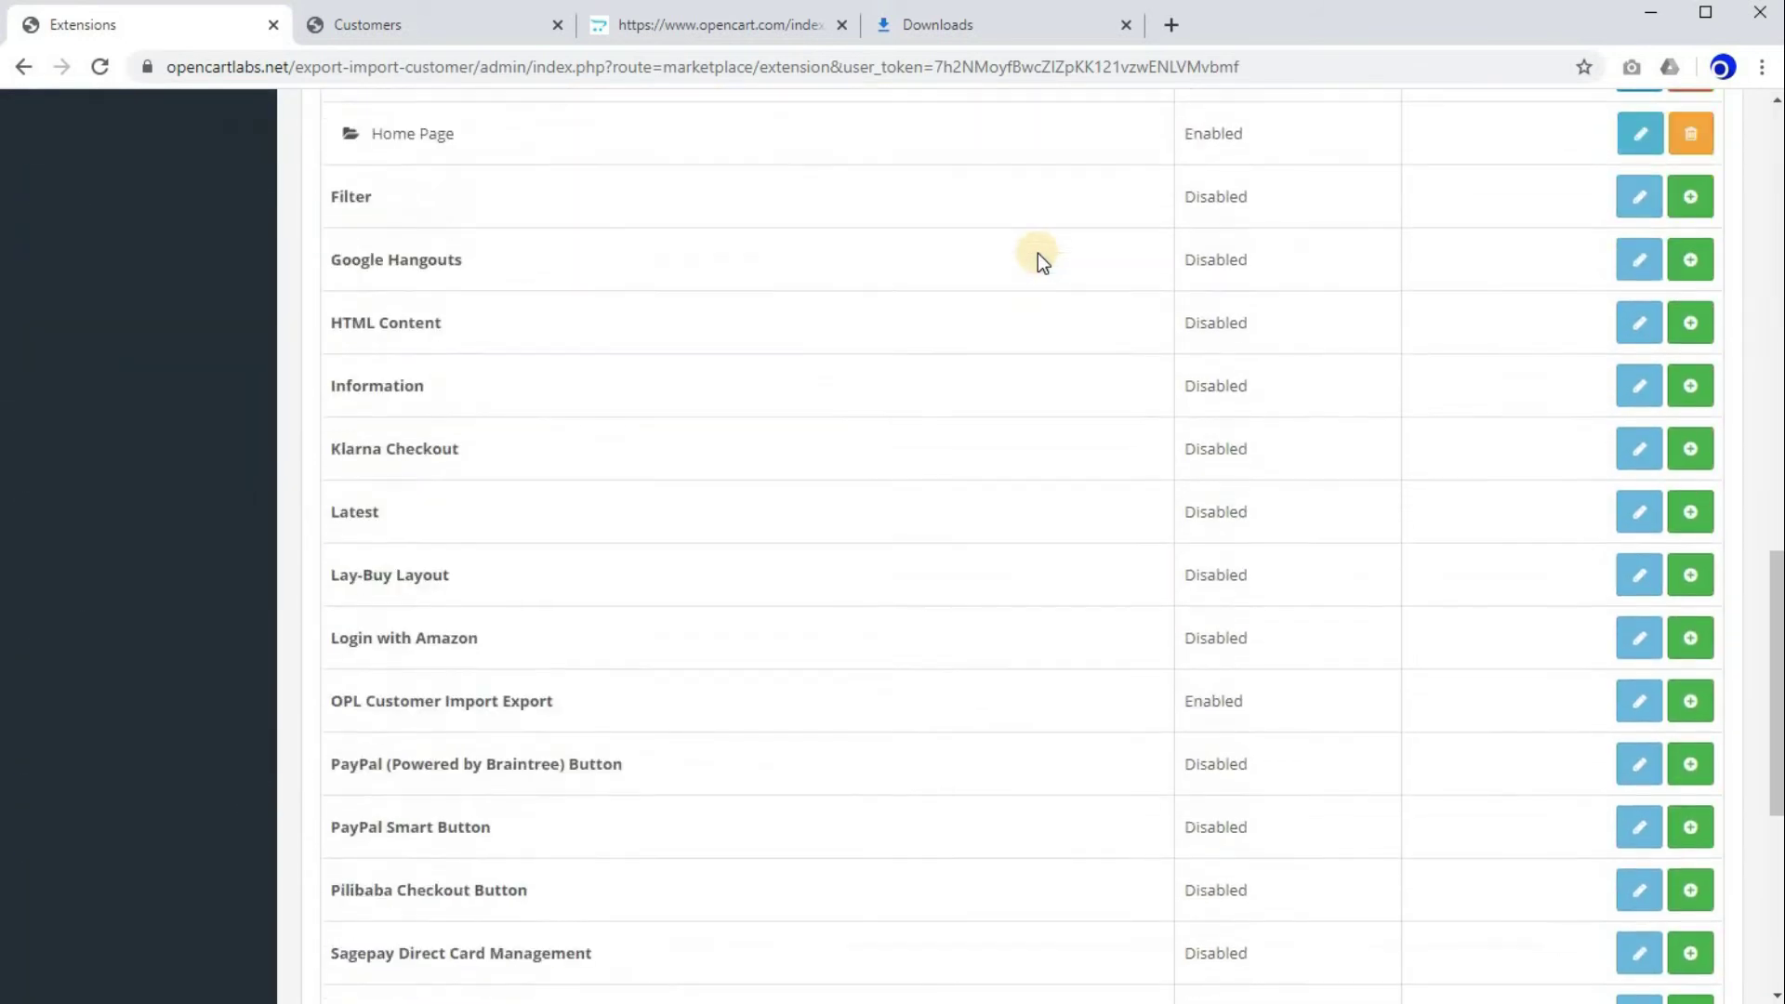
scroll(1038, 260, "down", 1)
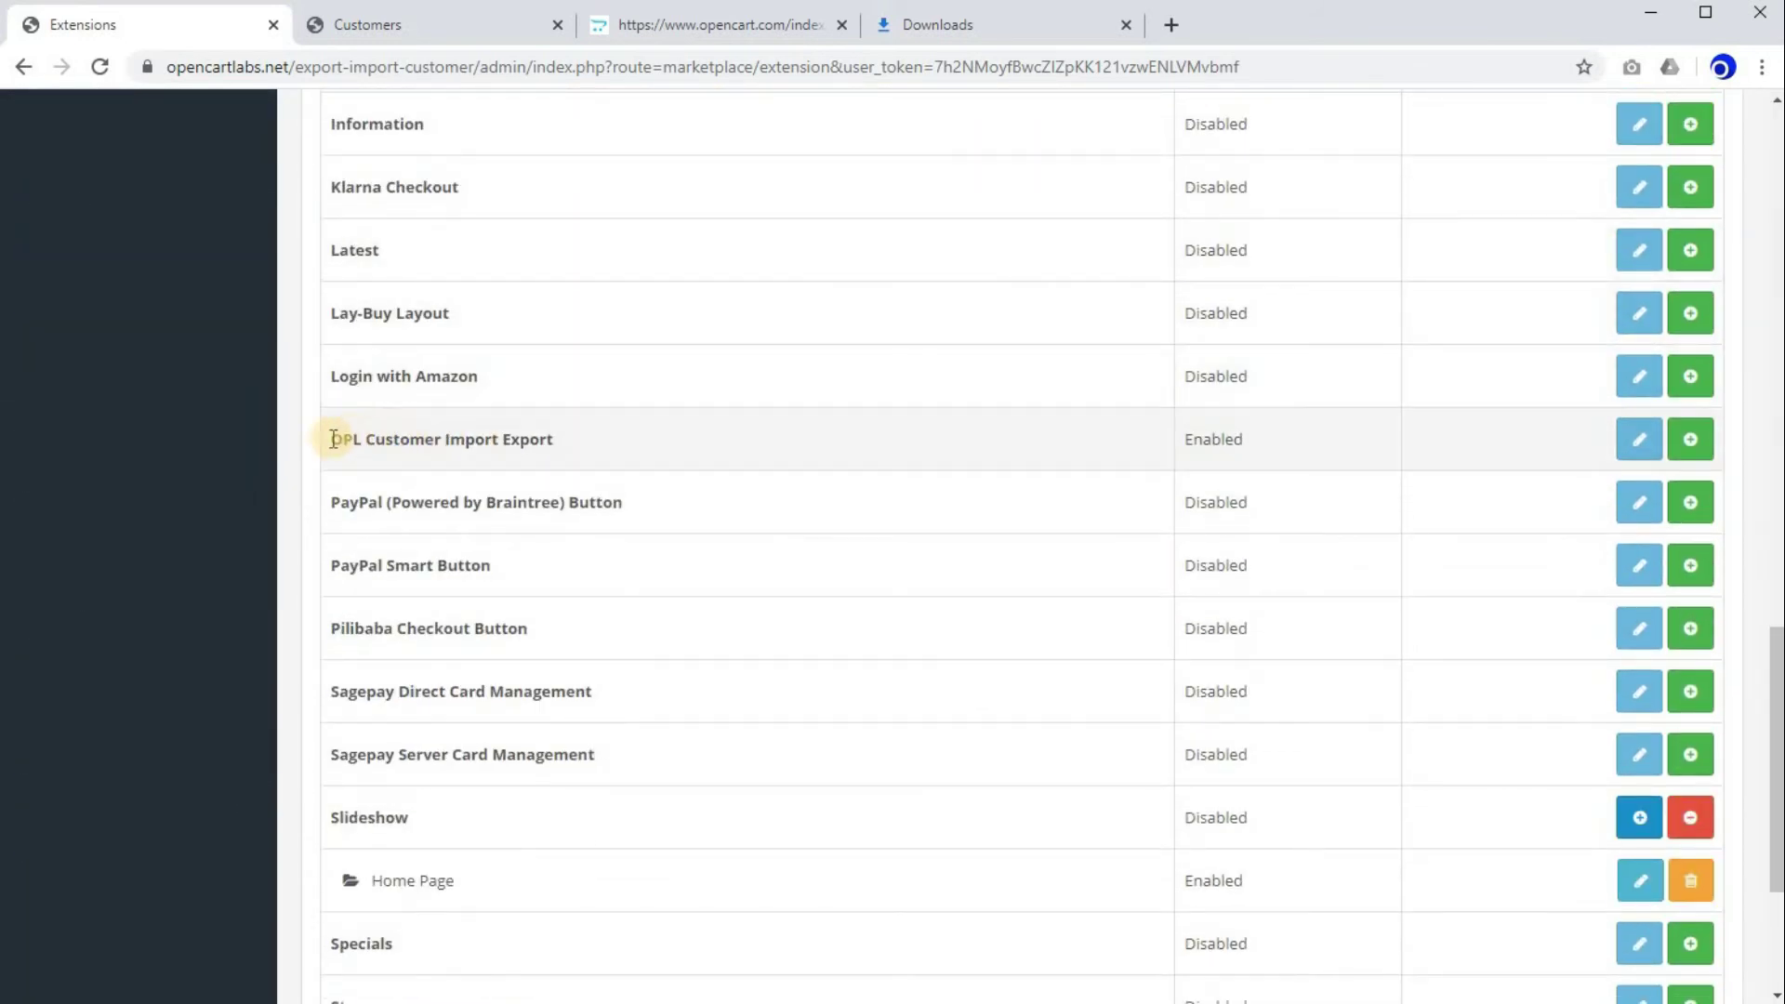
left_click_drag(333, 439, 610, 438)
left_click(1547, 454)
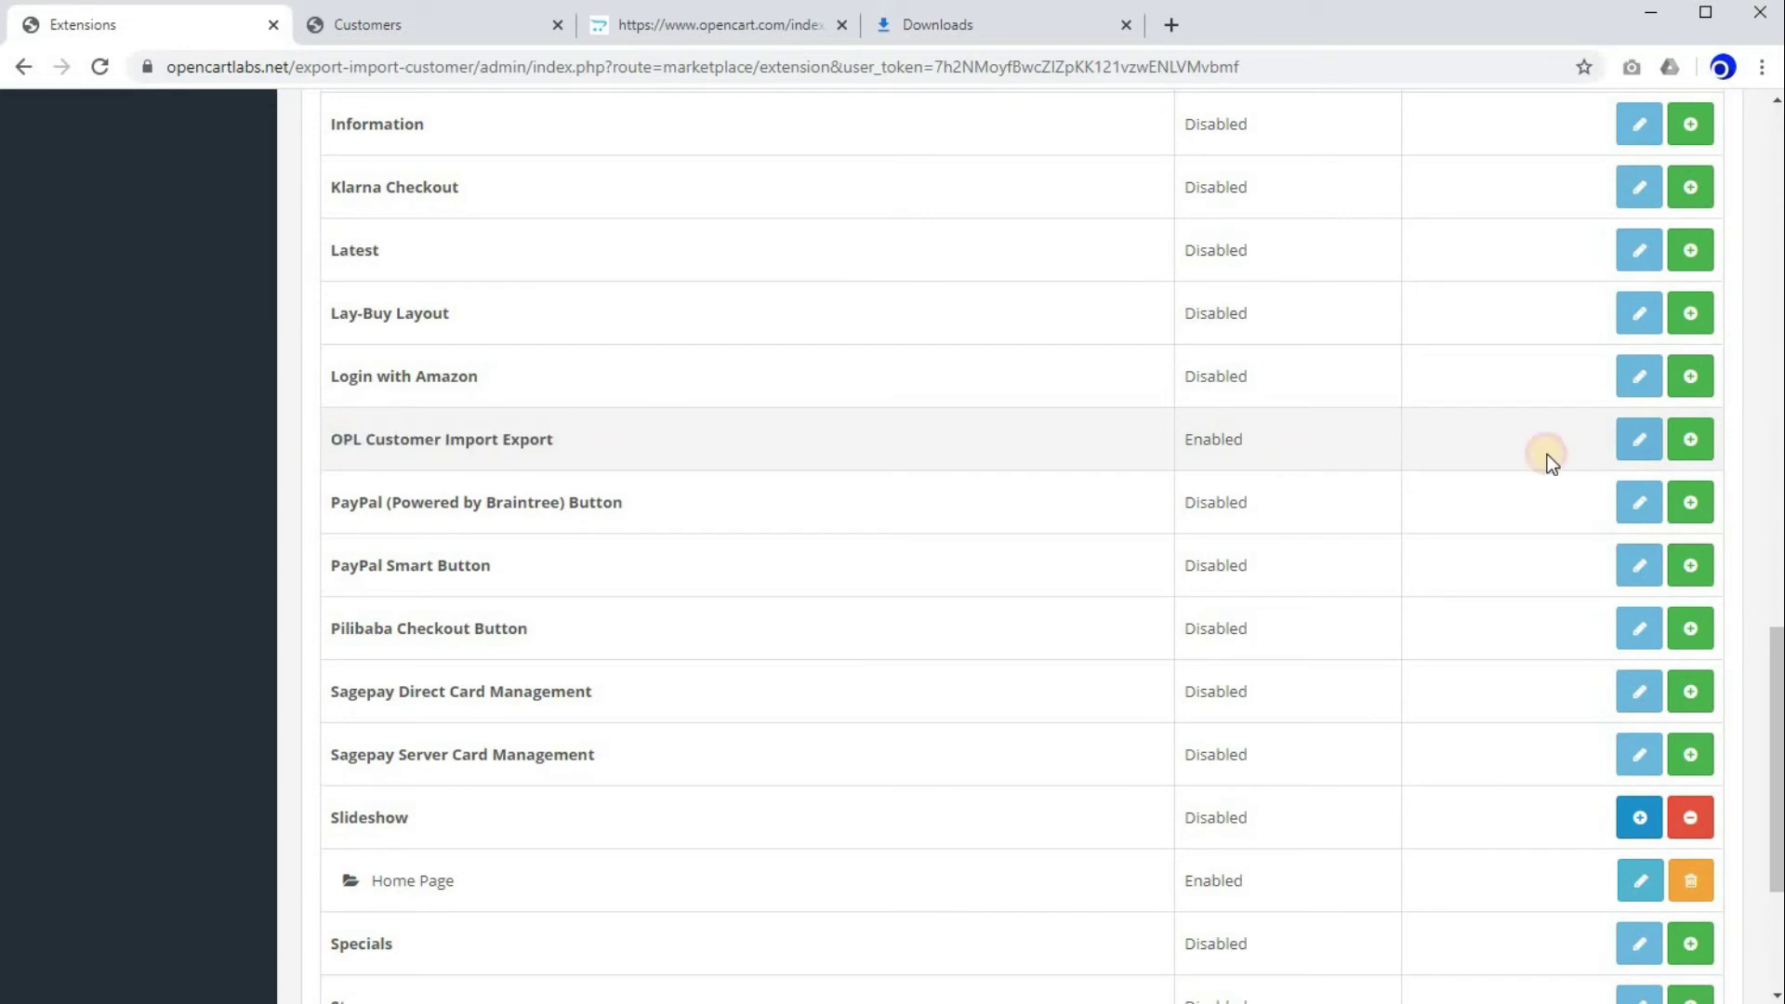
left_click(1685, 437)
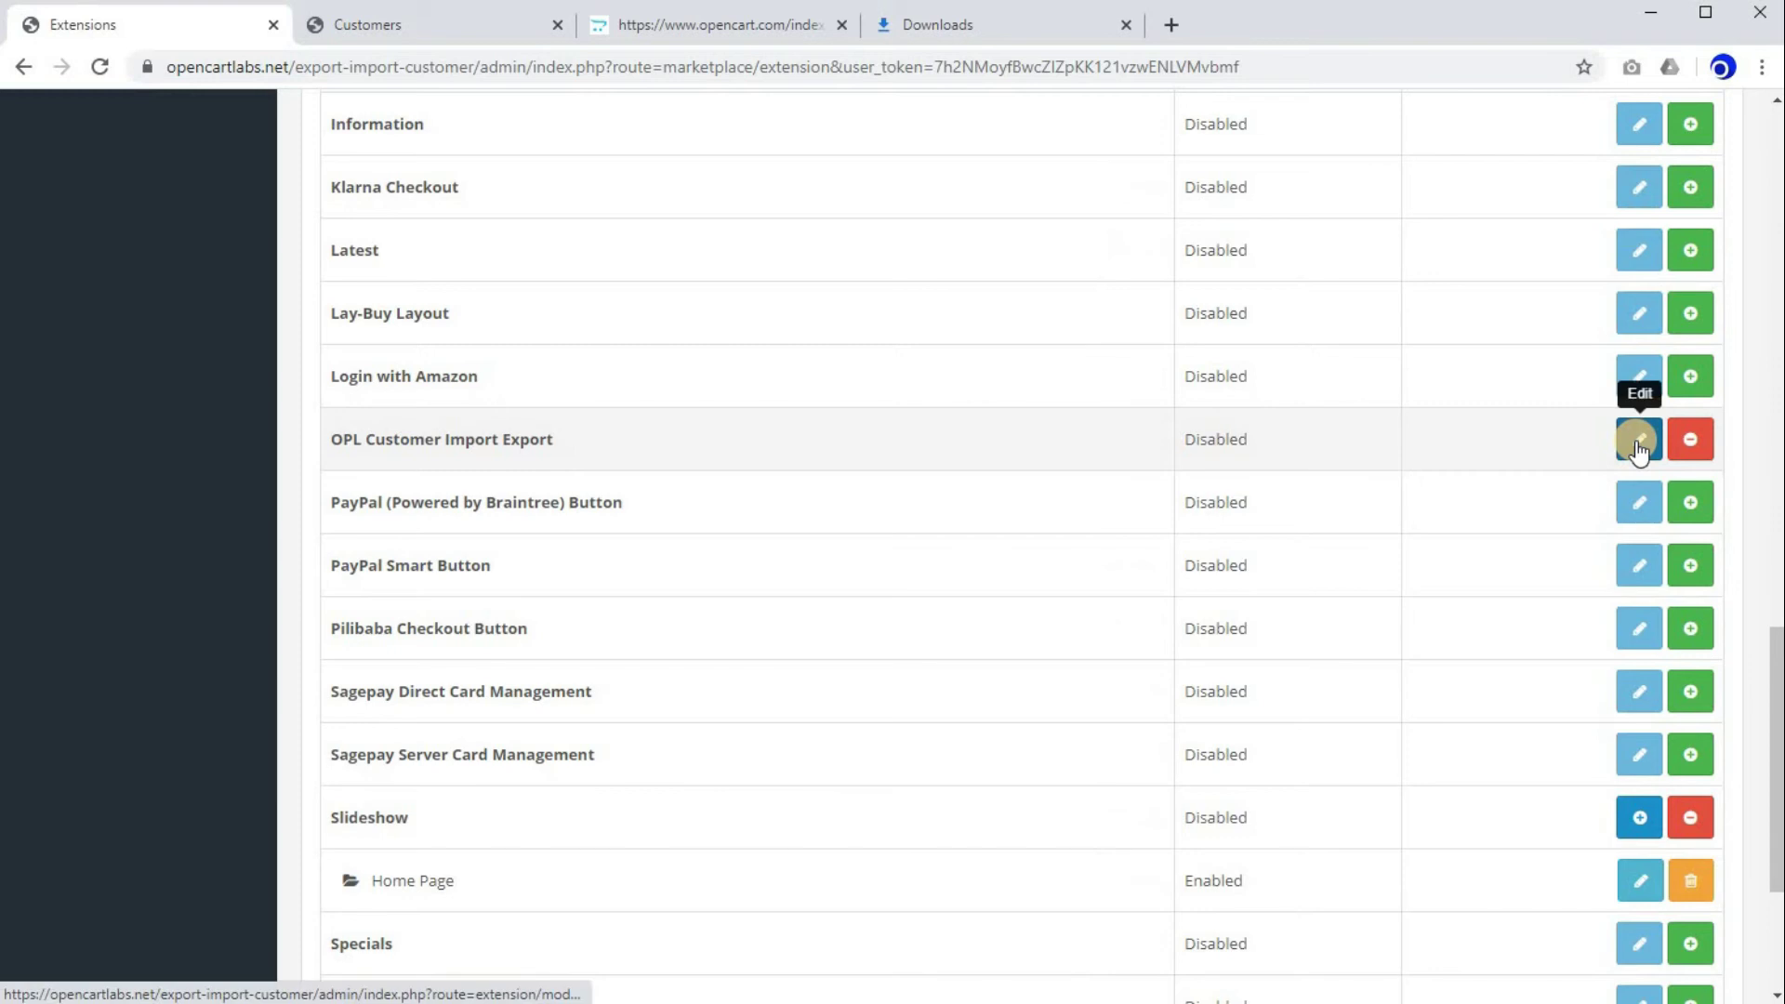
- Set the OPL Customer Import Export module status to Enabled and save
left_click(1639, 444)
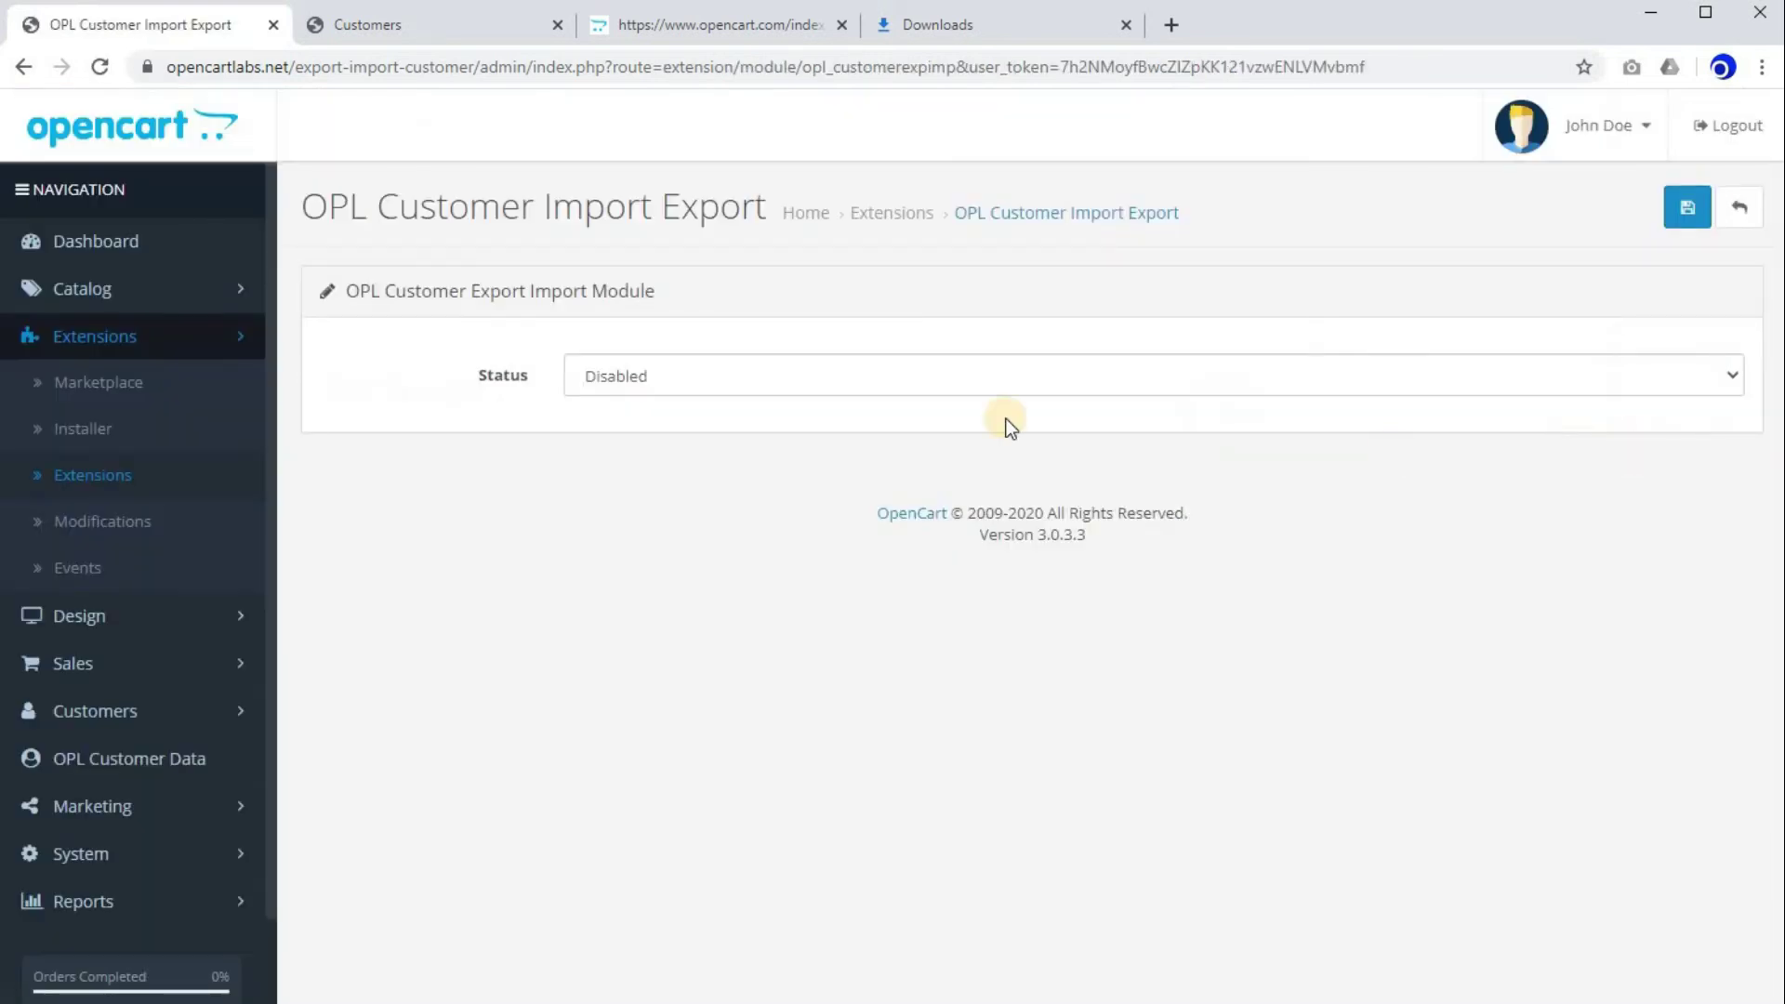
left_click(655, 380)
left_click(653, 406)
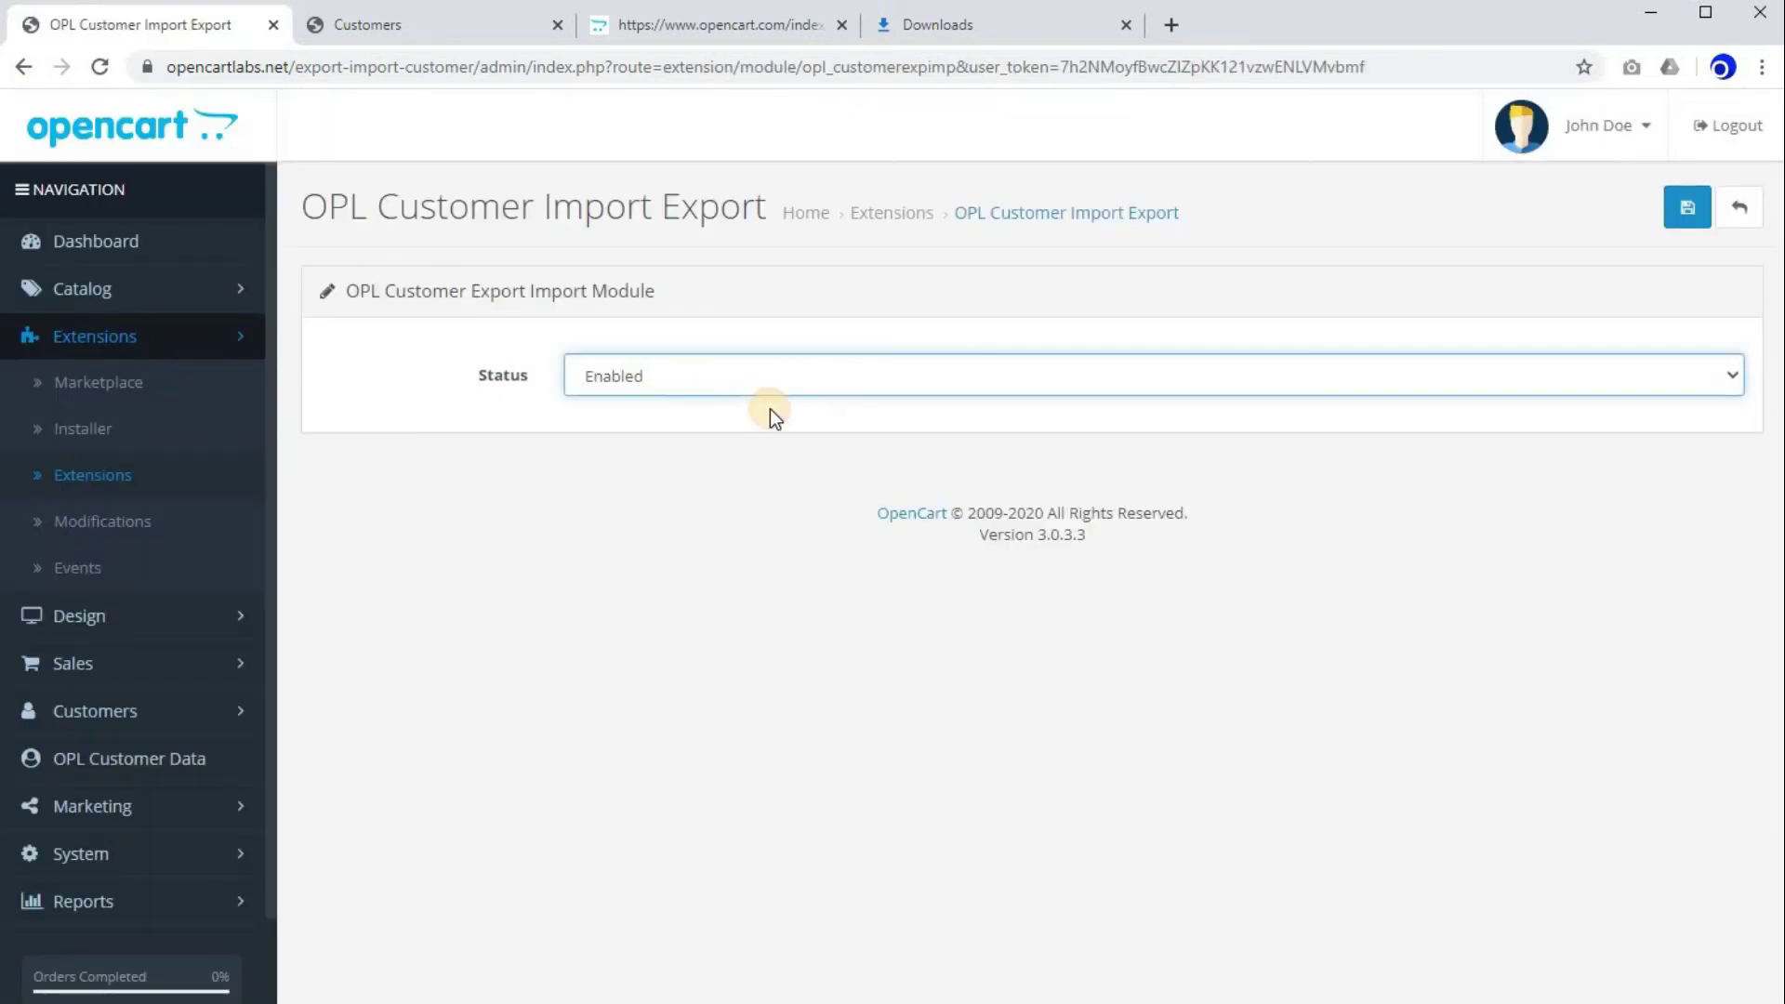
left_click(1684, 215)
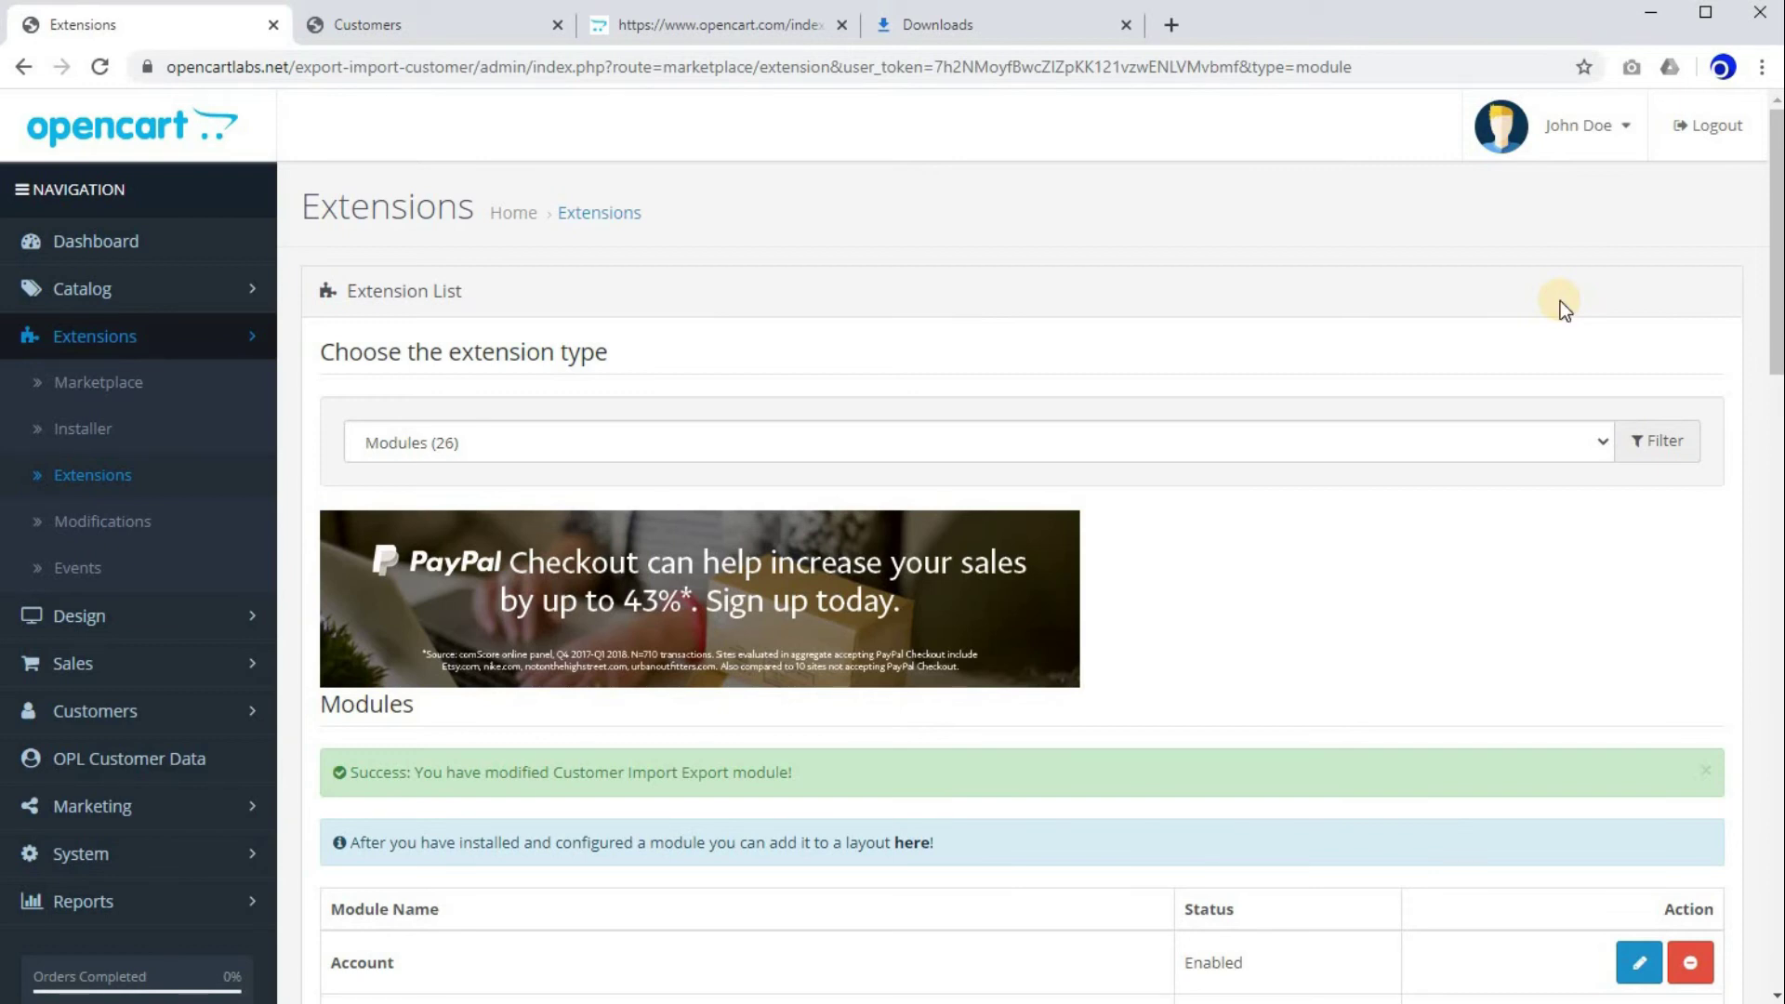
left_click(176, 333)
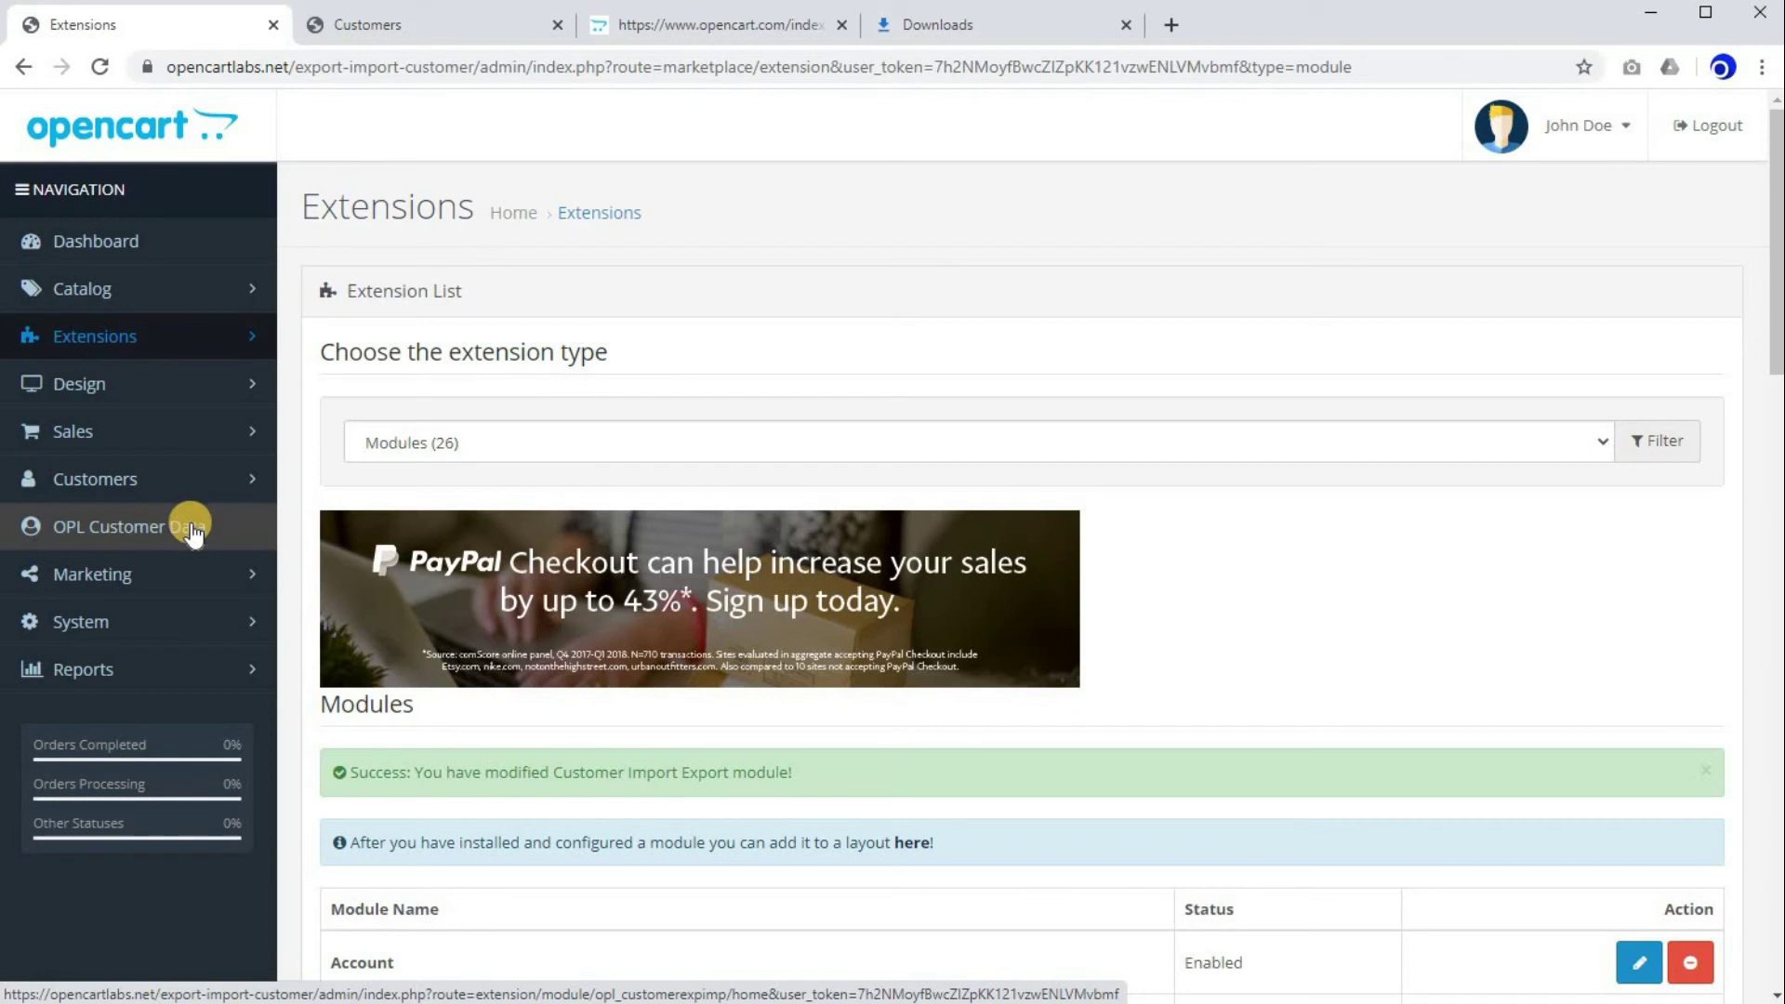
- Open OPL Customer Data and view its Import Data, License and Export Data tabs
left_click(95, 533)
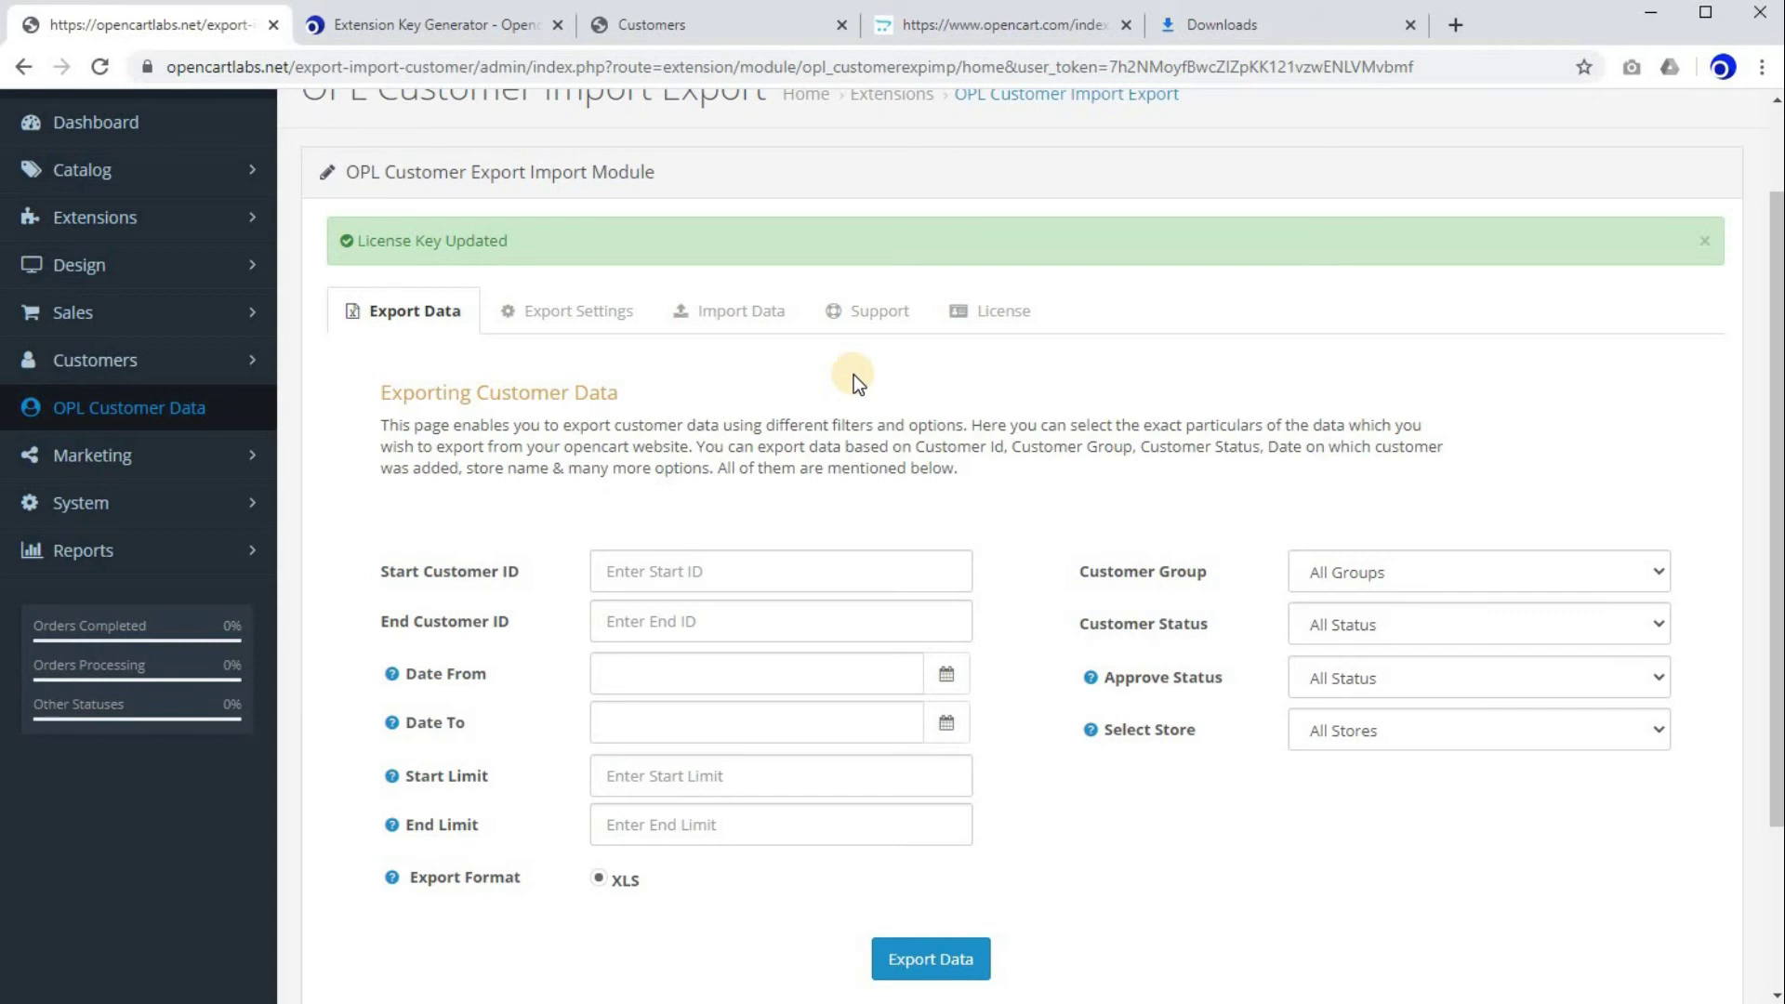
scroll(438, 354, "up", 2)
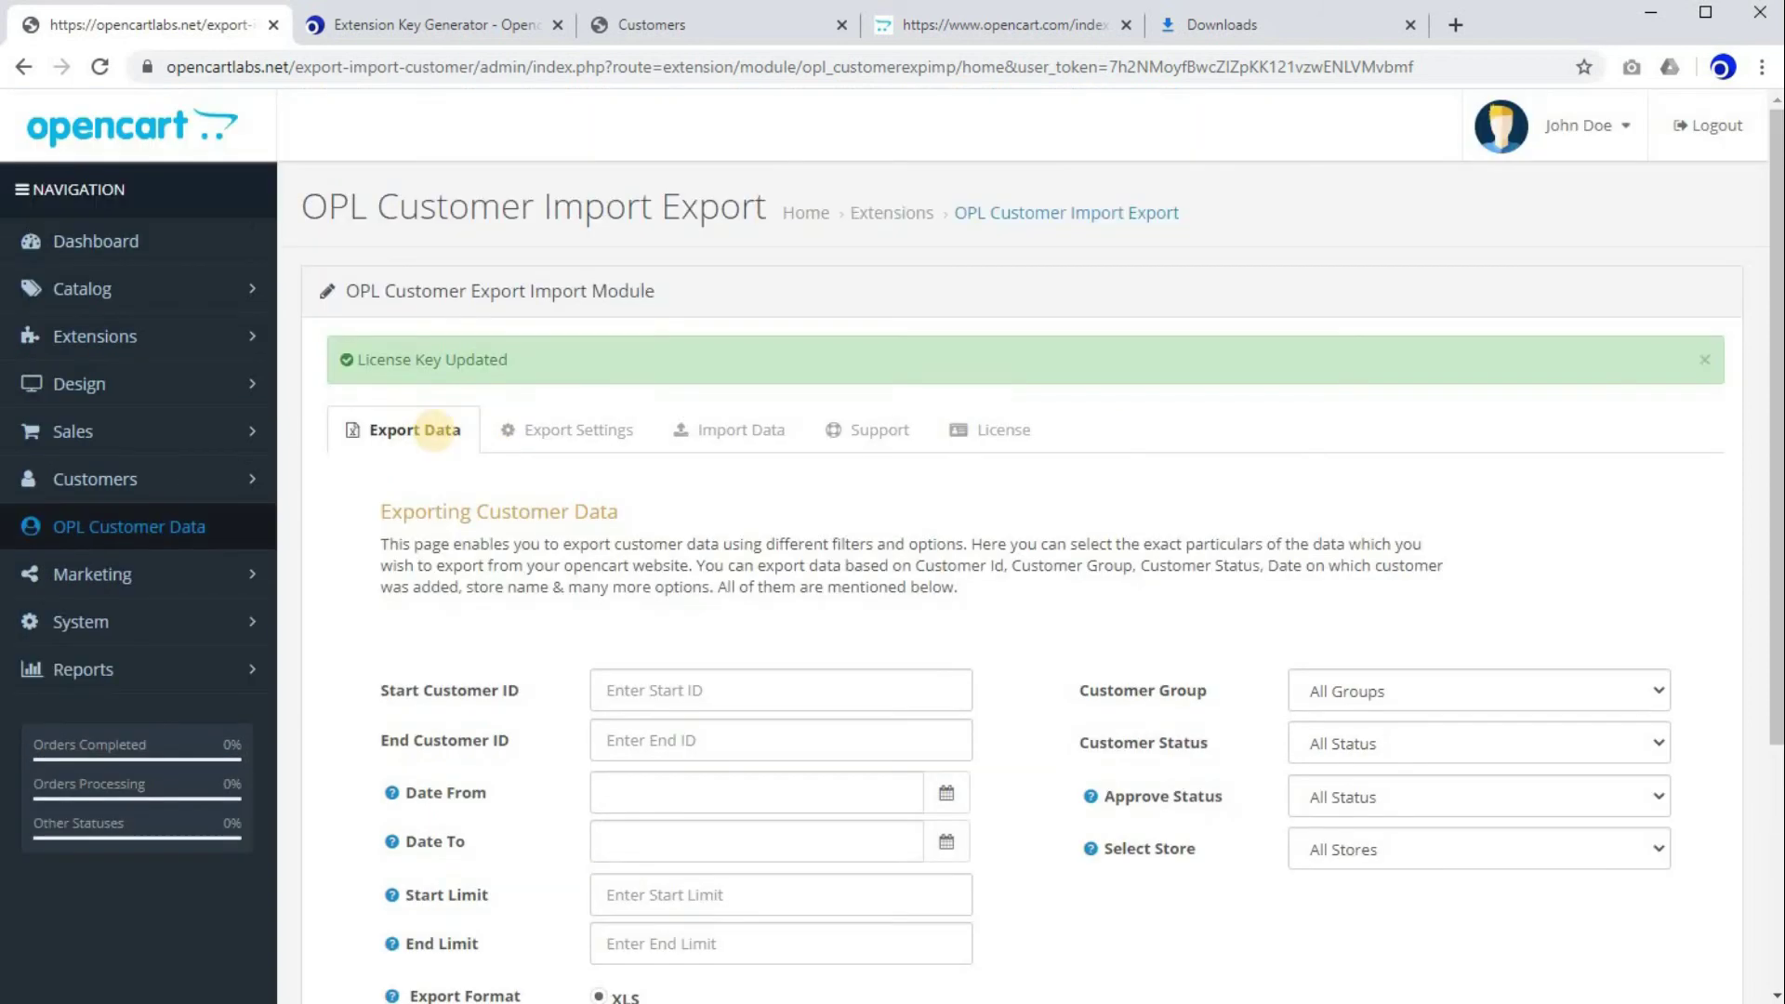
left_click(785, 445)
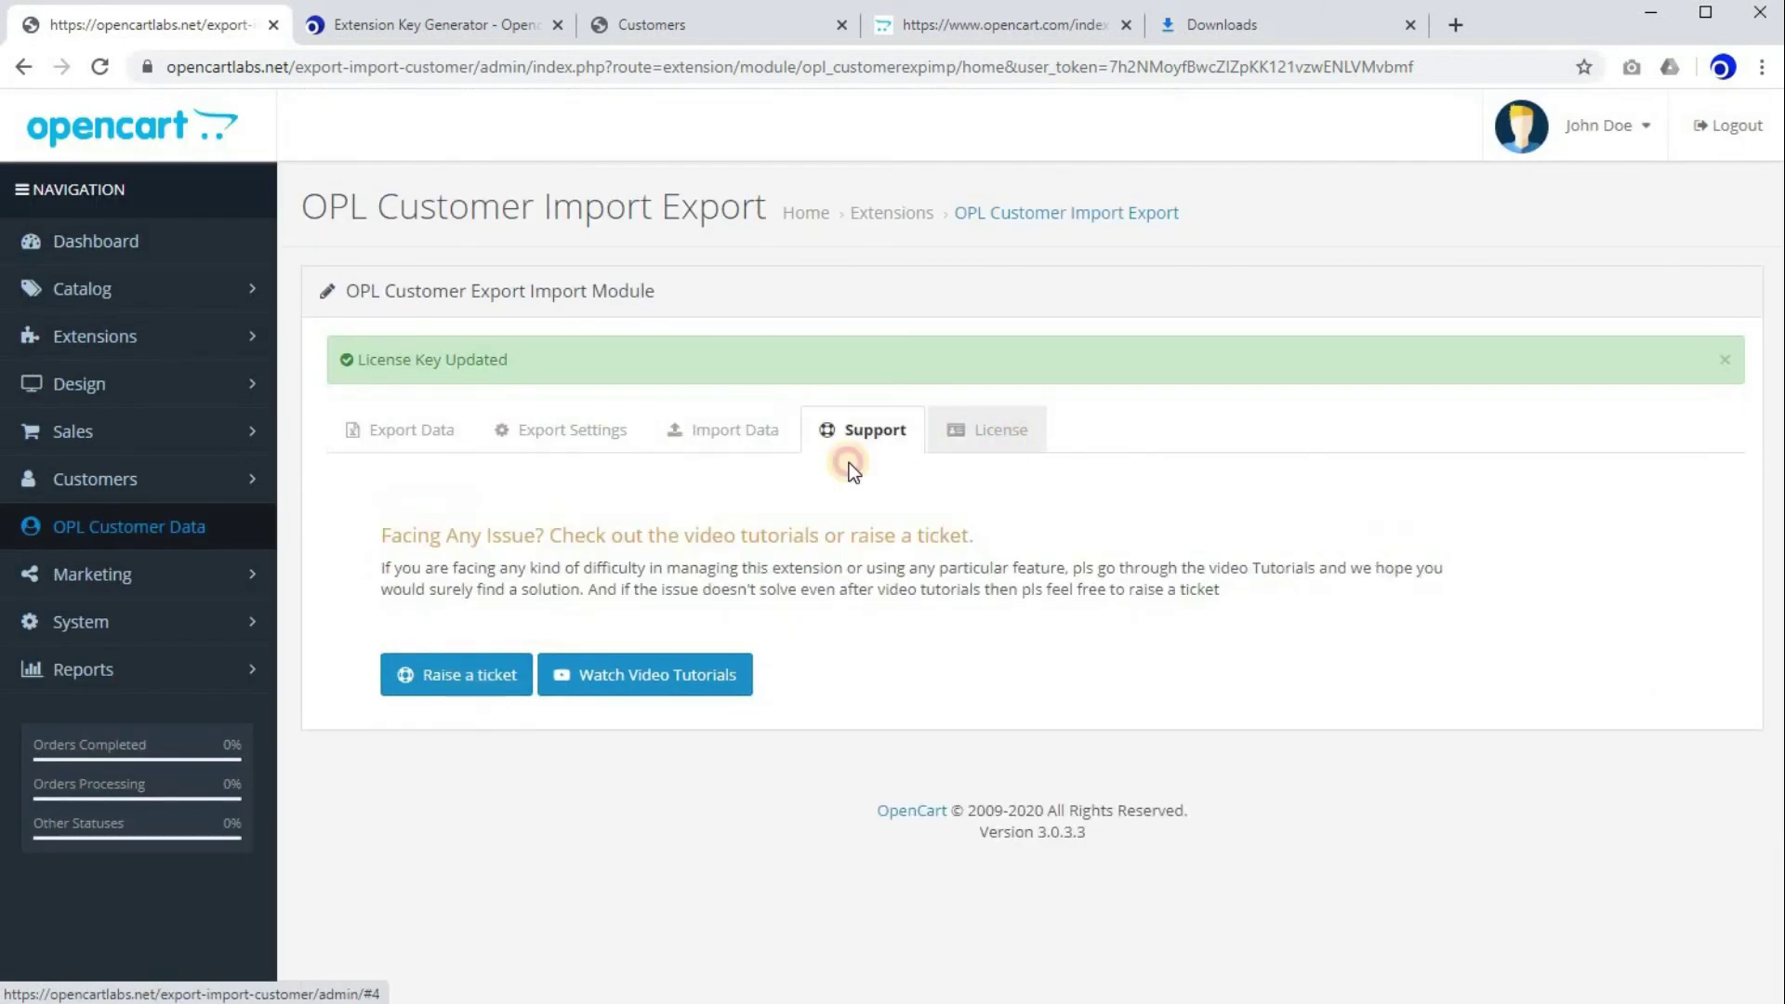
left_click(995, 430)
left_click(407, 431)
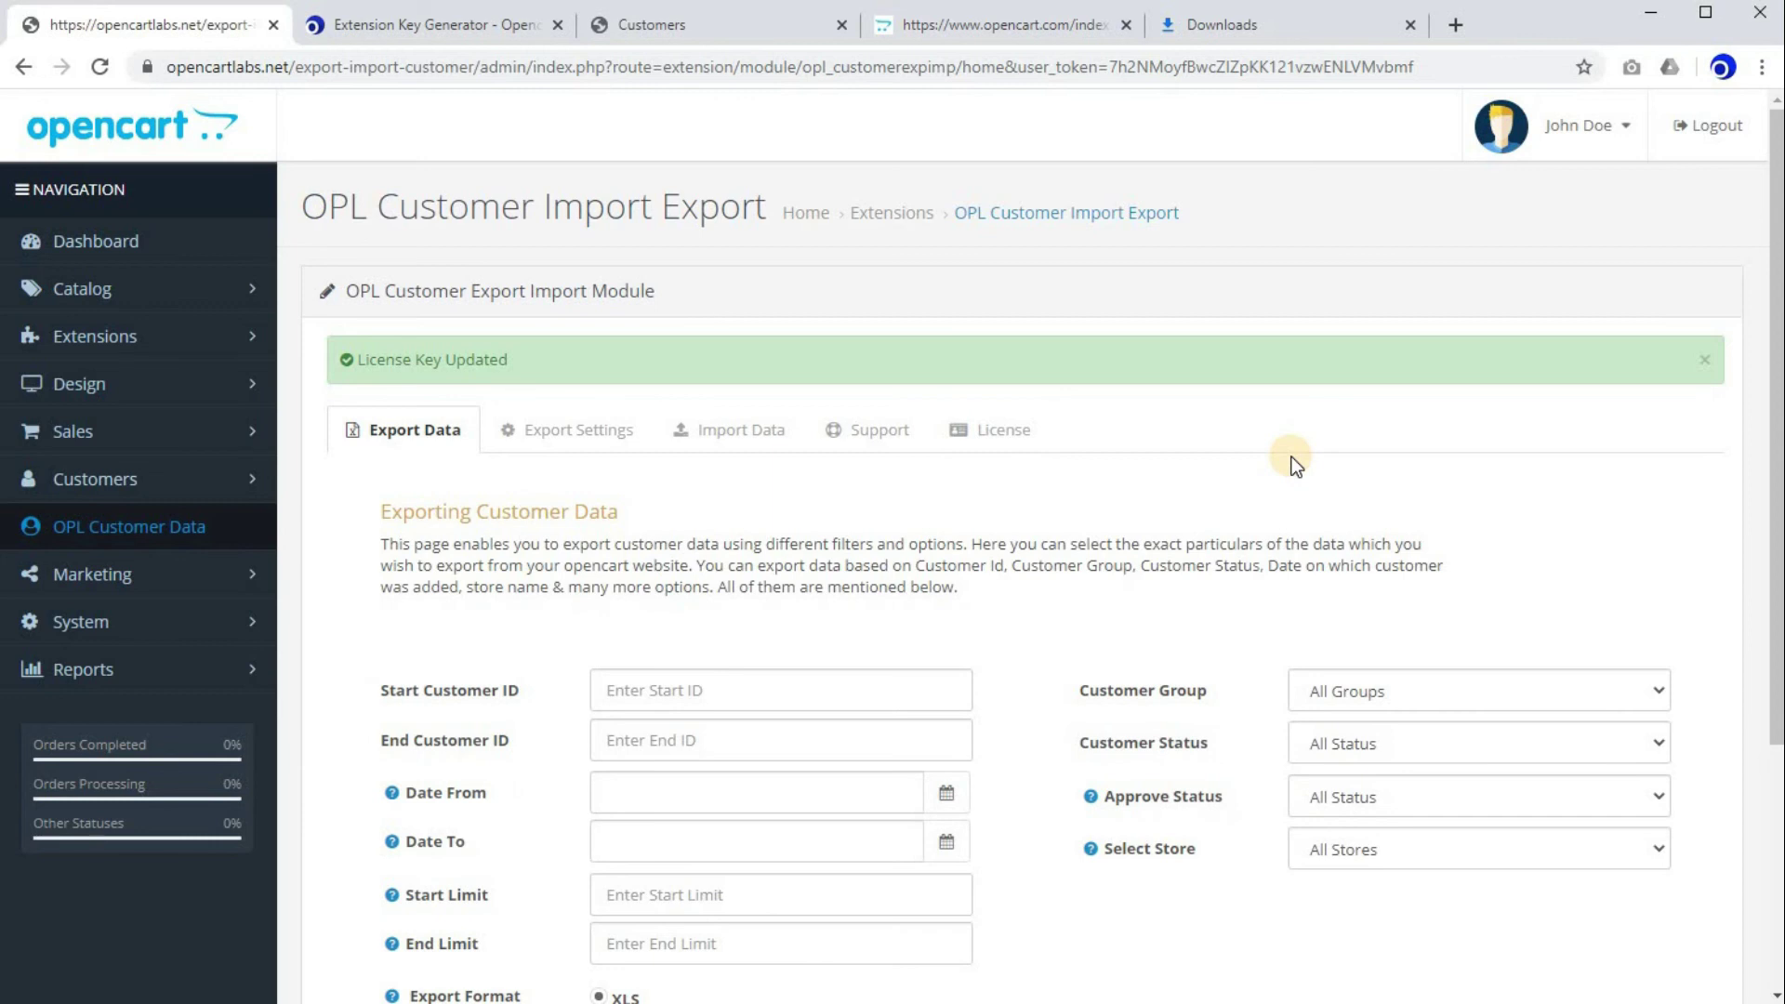
scroll(1292, 459, "down", 1)
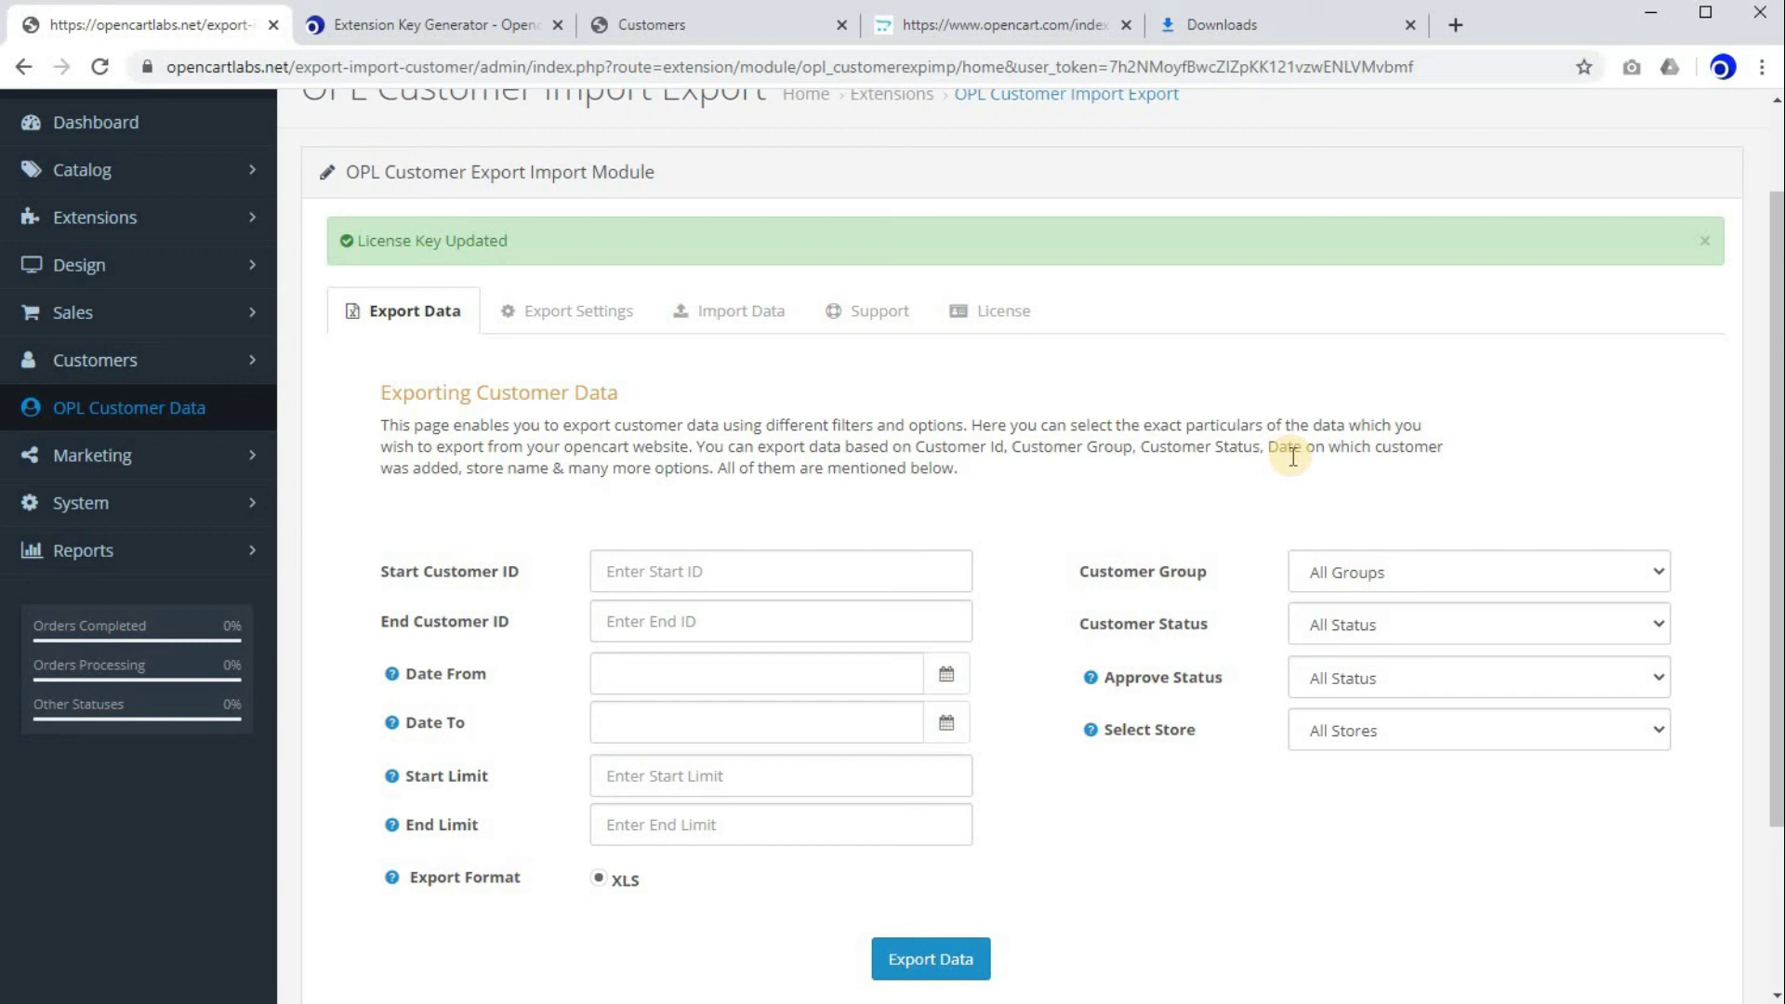
- Open the OpencartLabs 'Raise a ticket' site from Support, then return to Export Data
left_click(870, 310)
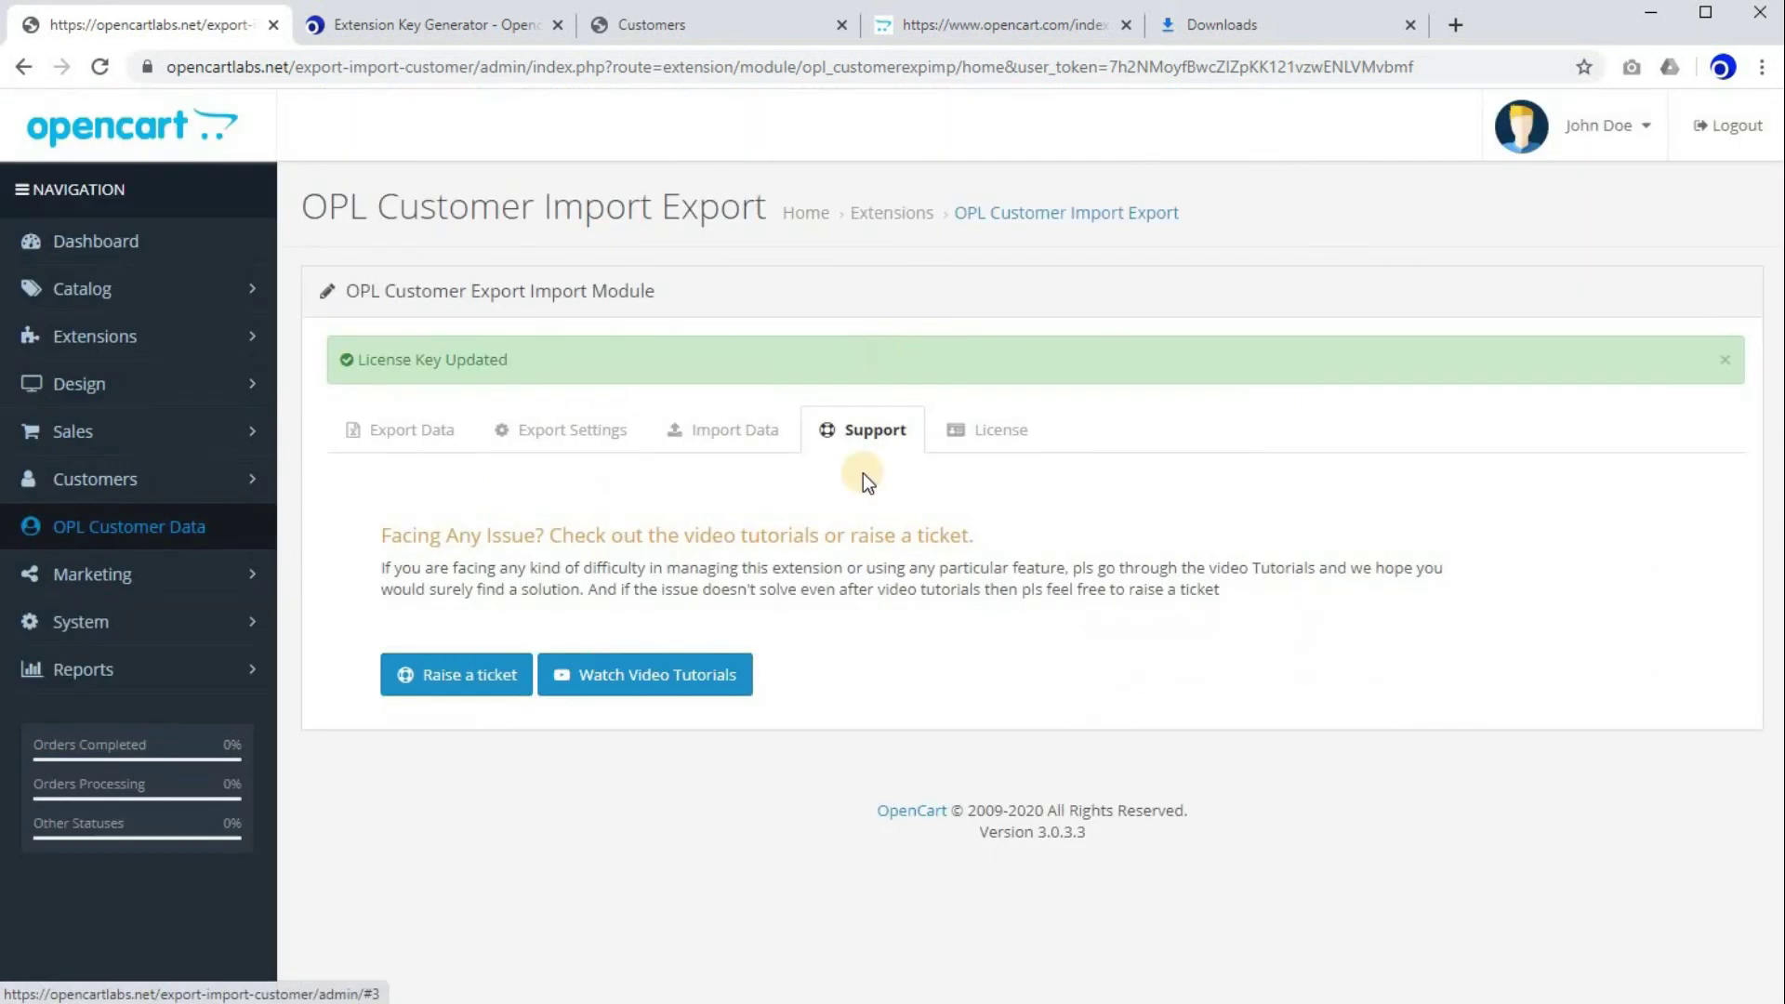
left_click(456, 680)
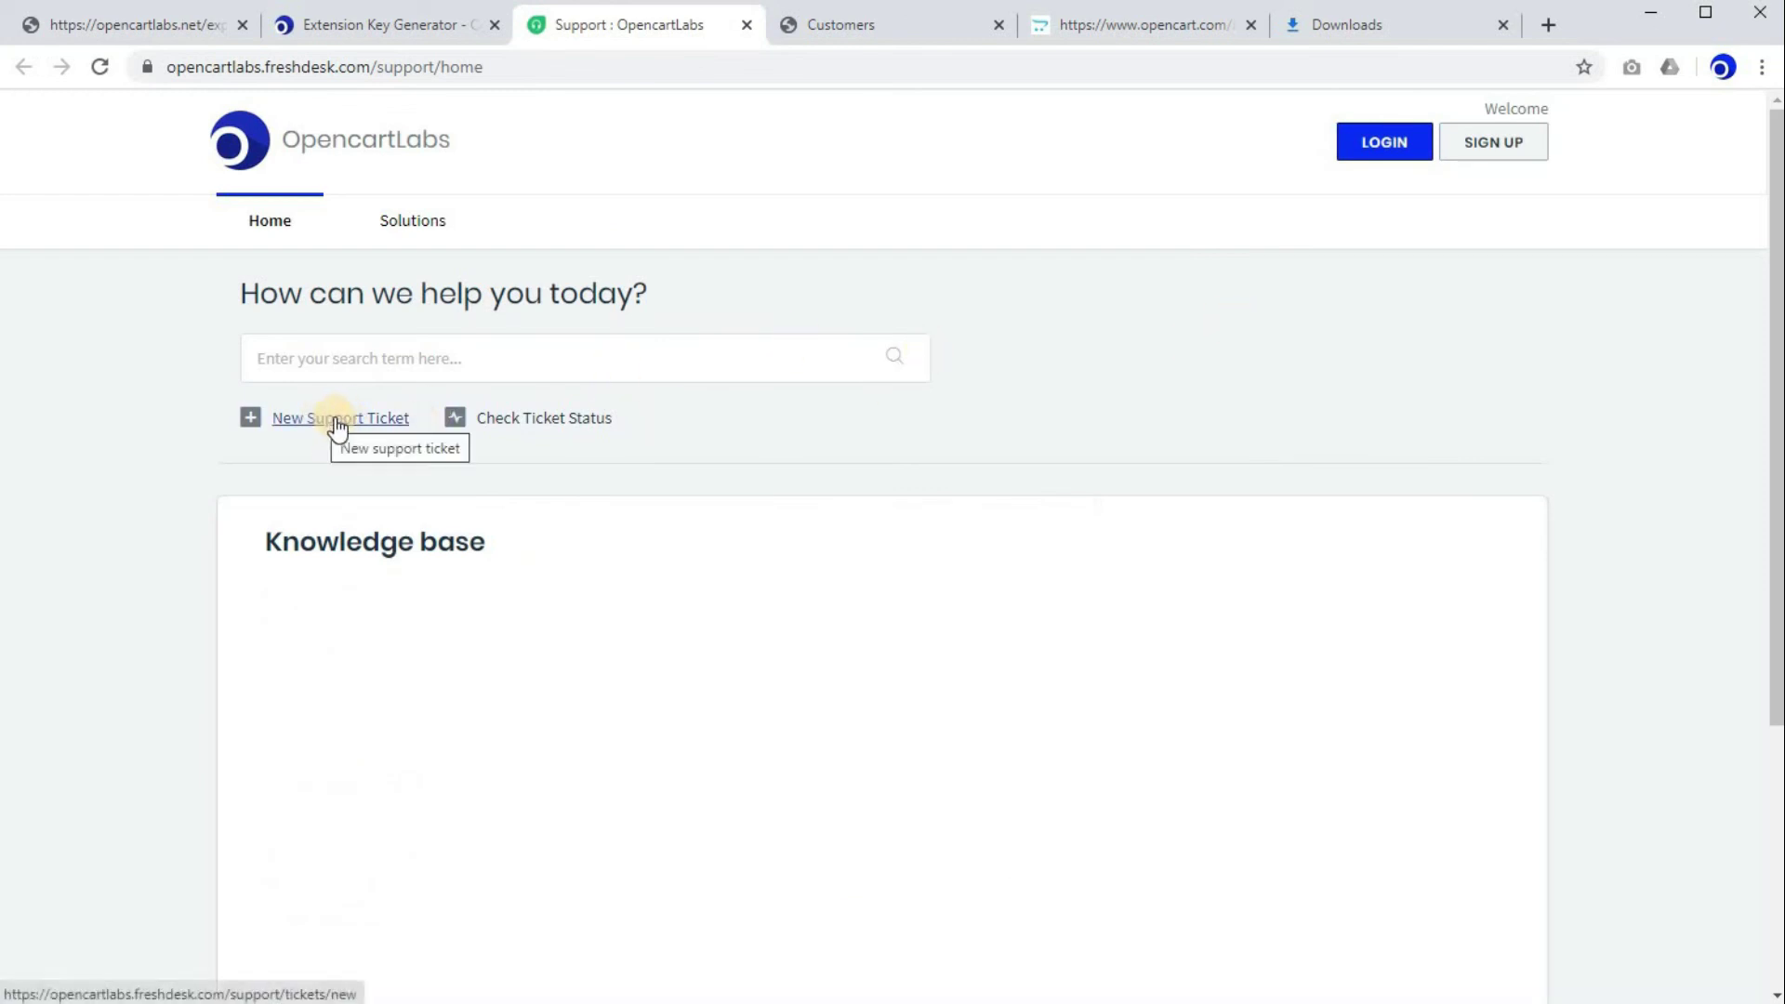
left_click(165, 27)
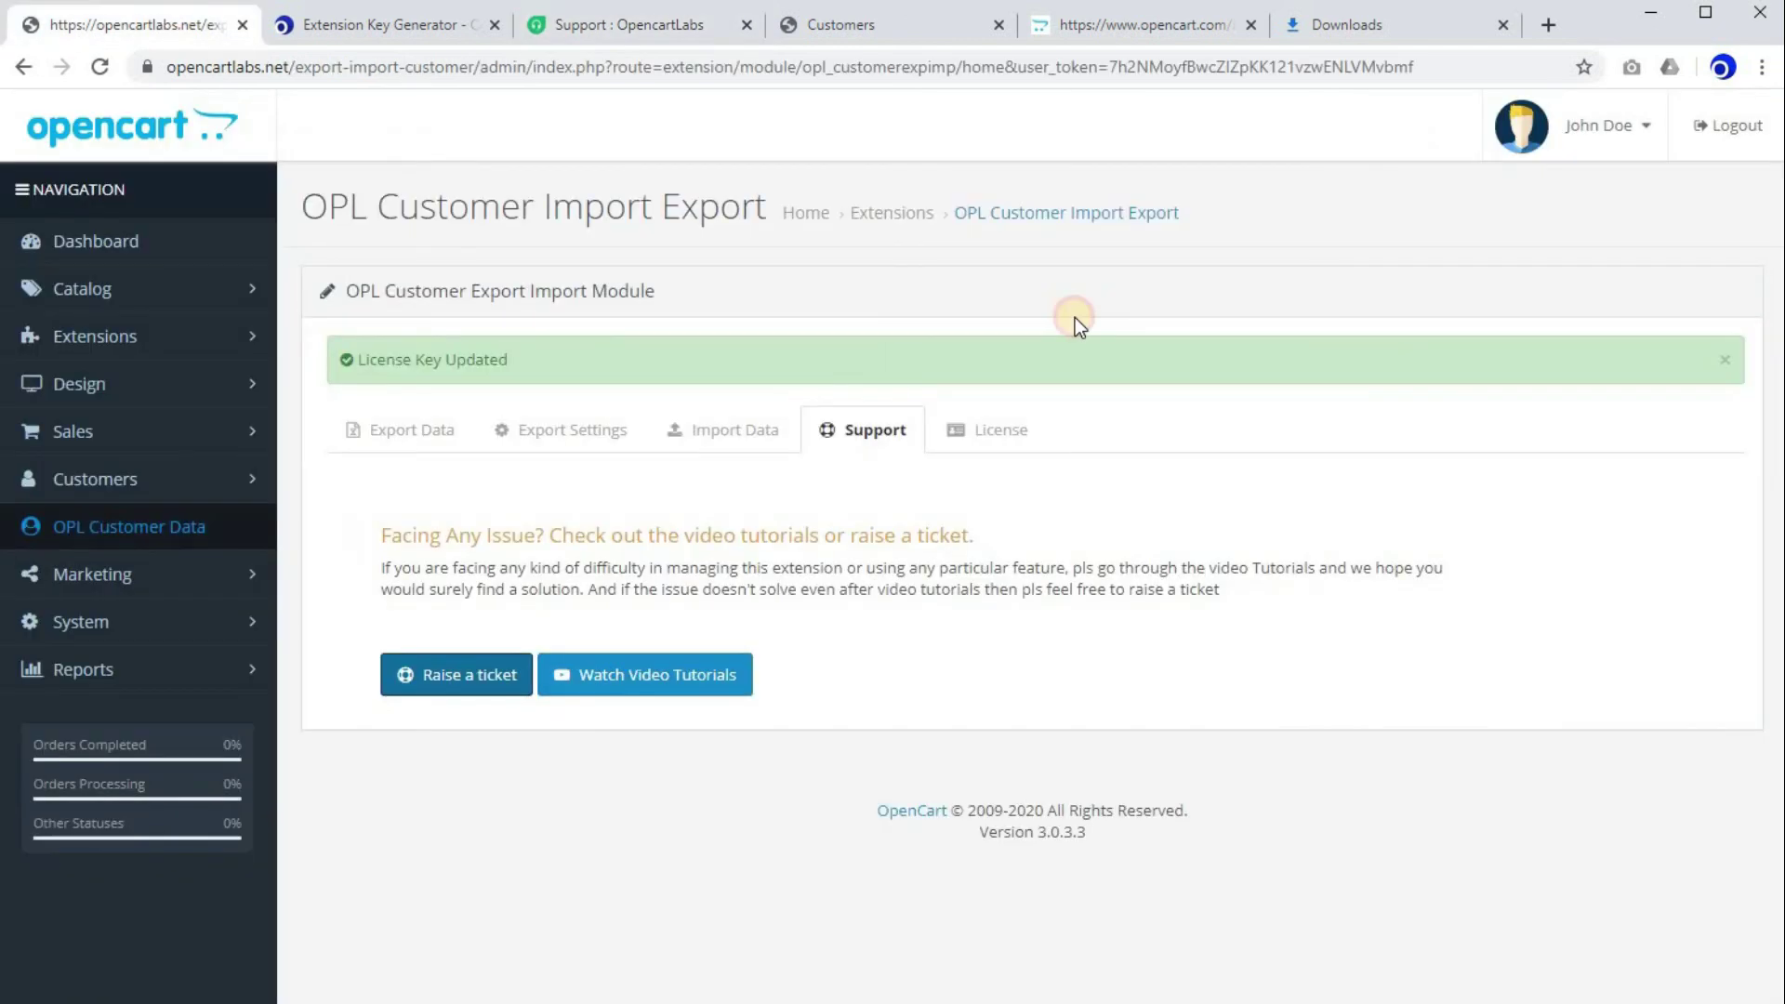
left_click(433, 424)
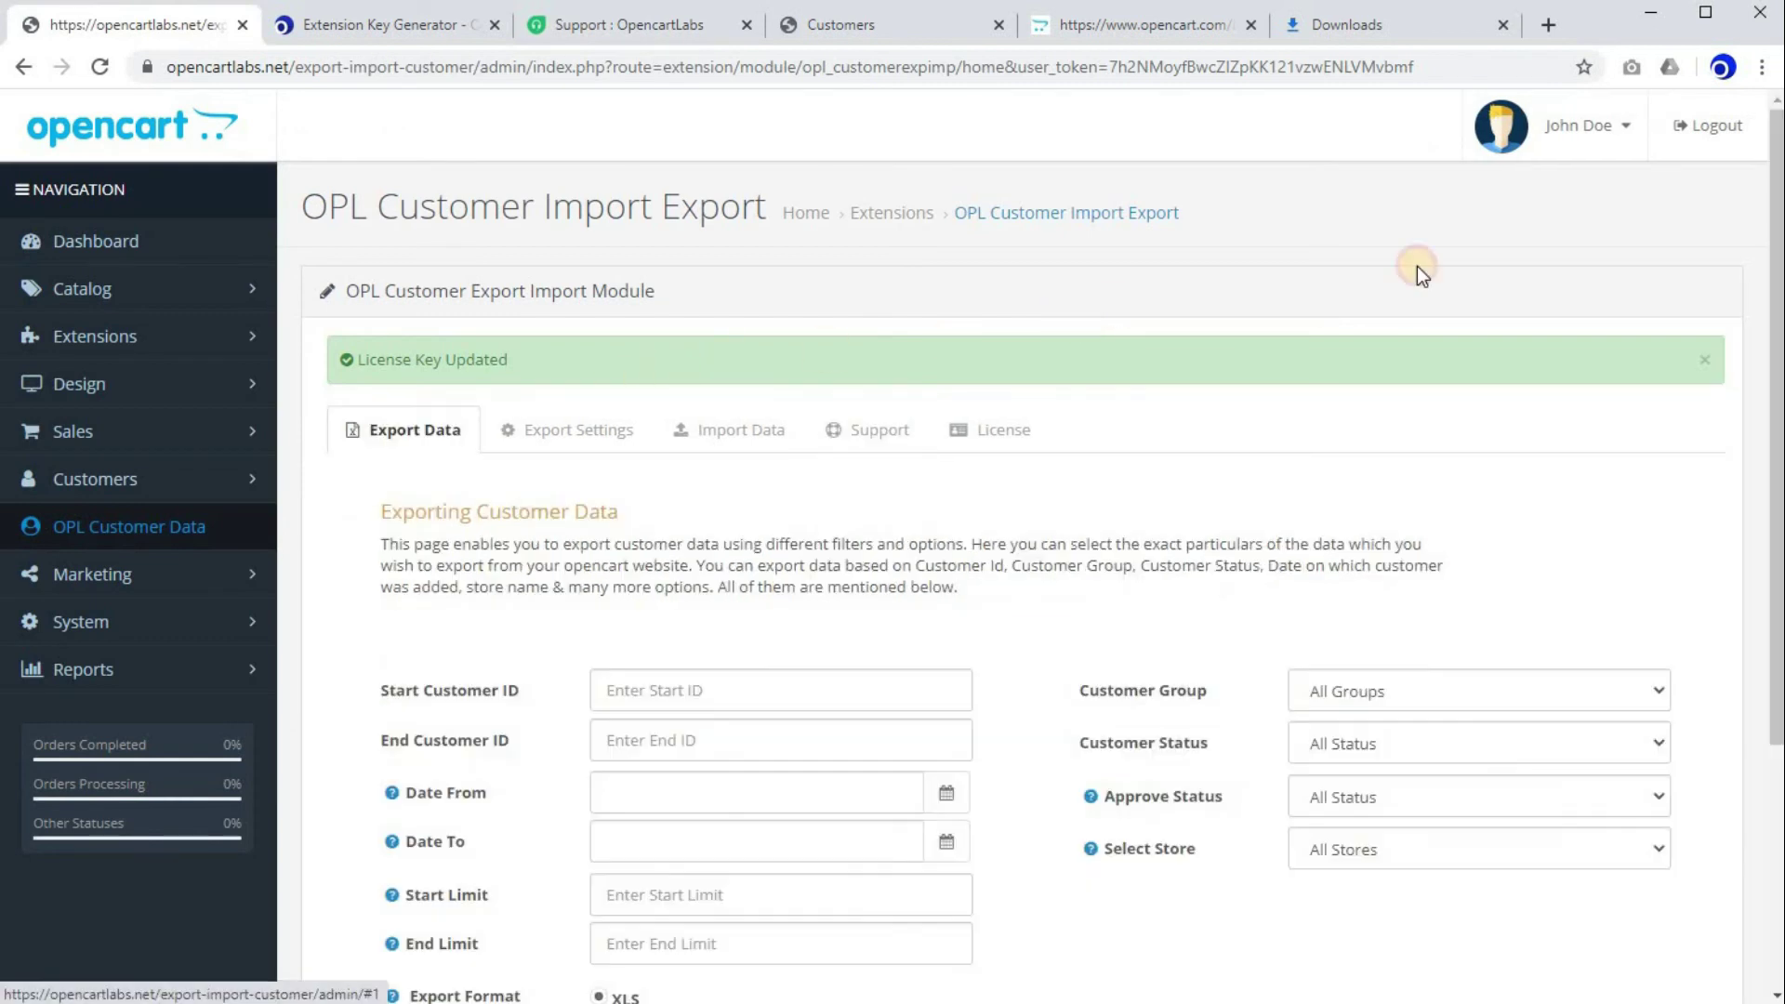